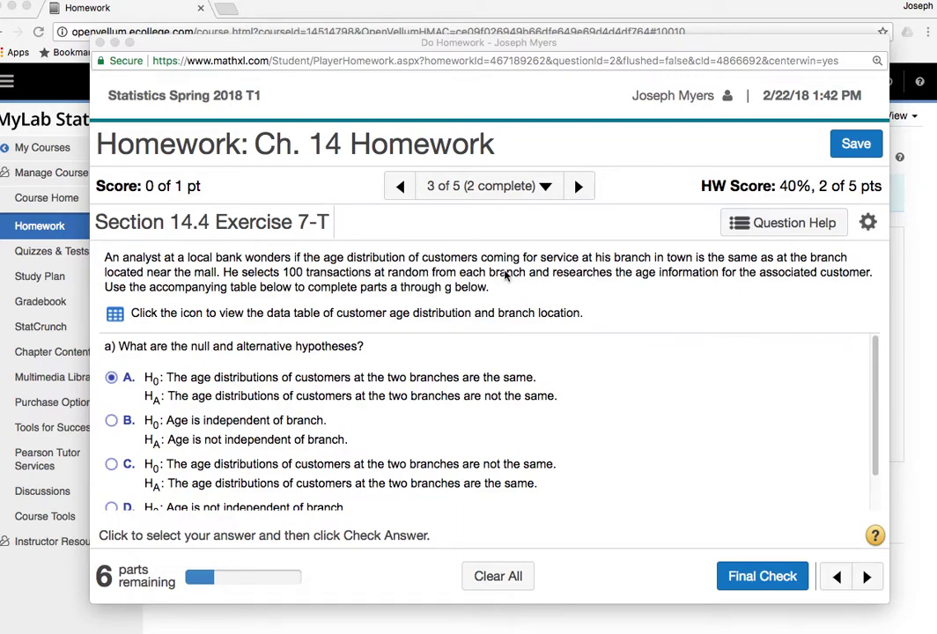
Step: Review the customer age distribution data table, then close it
click(115, 316)
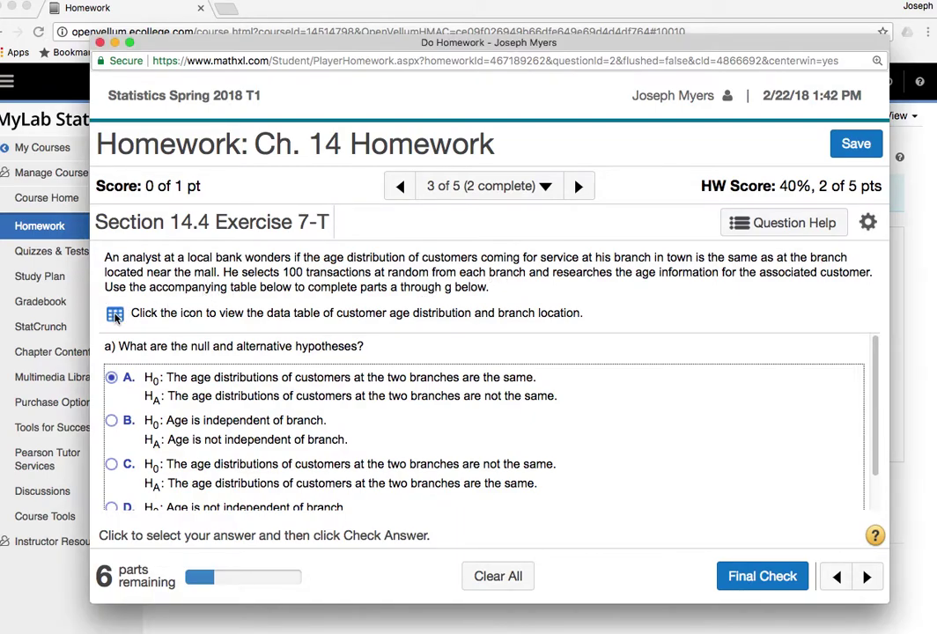
click(116, 315)
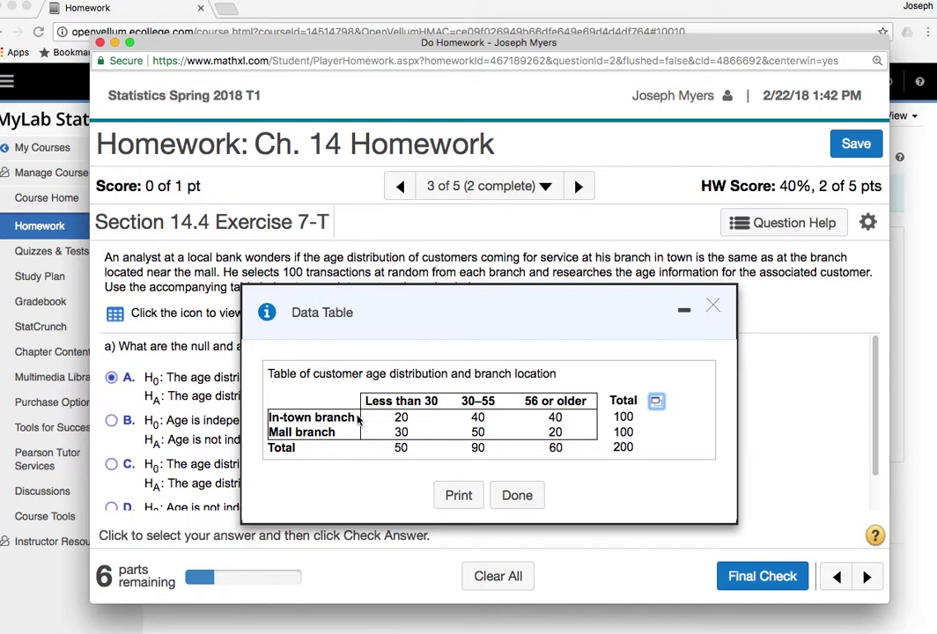
click(329, 413)
click(712, 306)
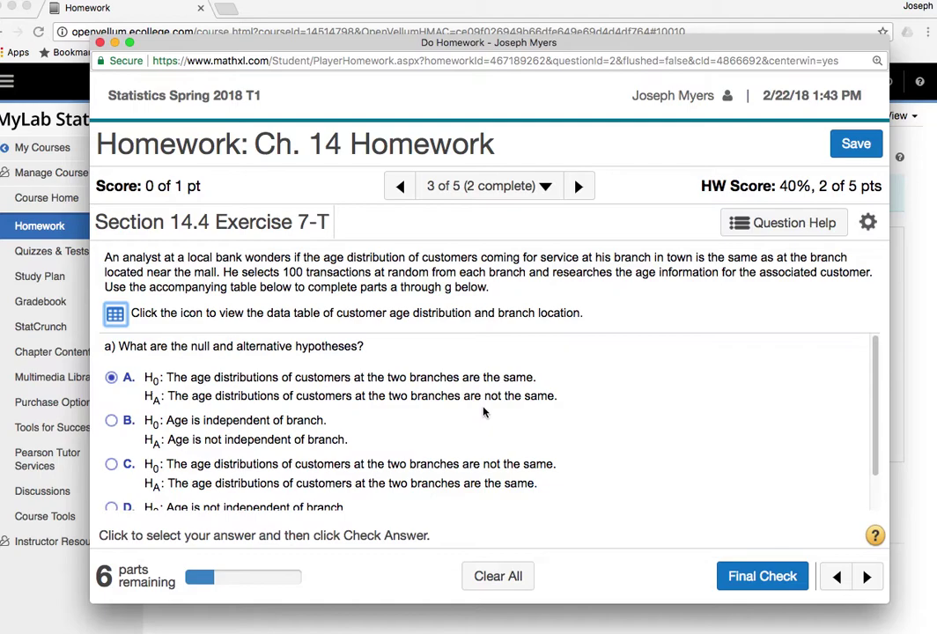
Step: Submit the same-distributions hypotheses, confirm they are correct, and continue to part b
click(763, 578)
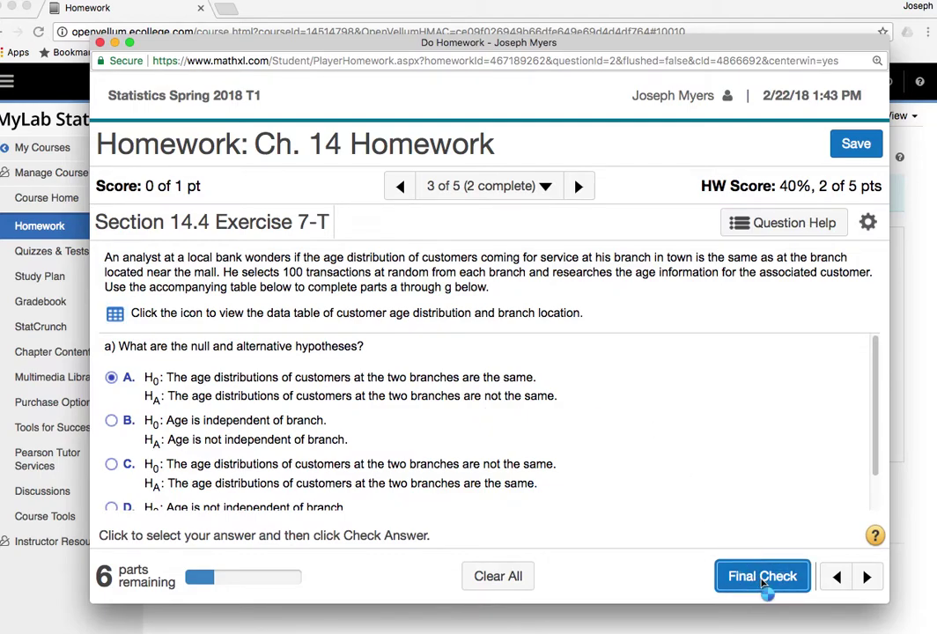
click(492, 433)
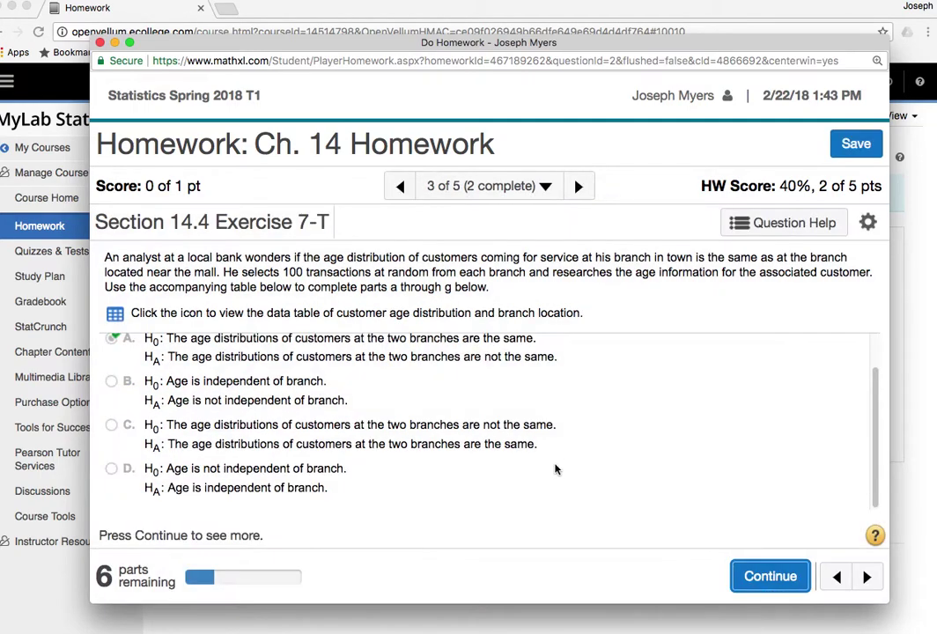
click(791, 581)
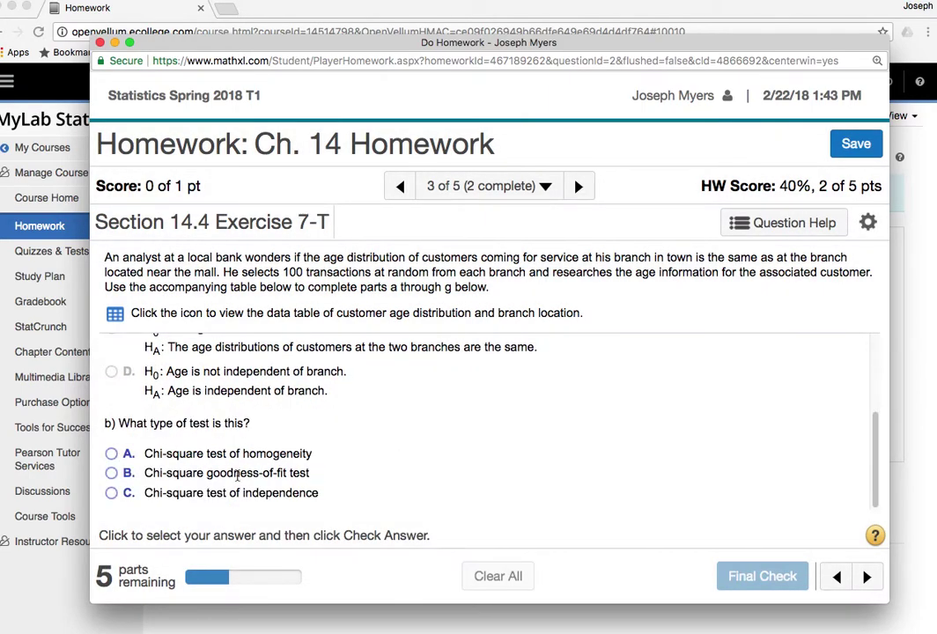
Step: Answer part b with 'A Chi-square test of homogeneity' and get it marked correct
click(111, 455)
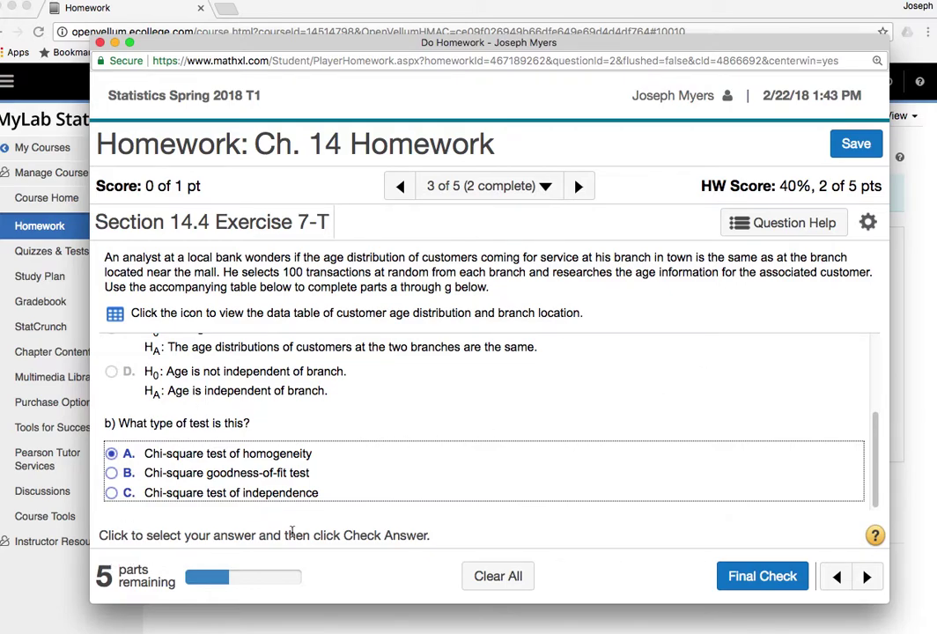
click(786, 582)
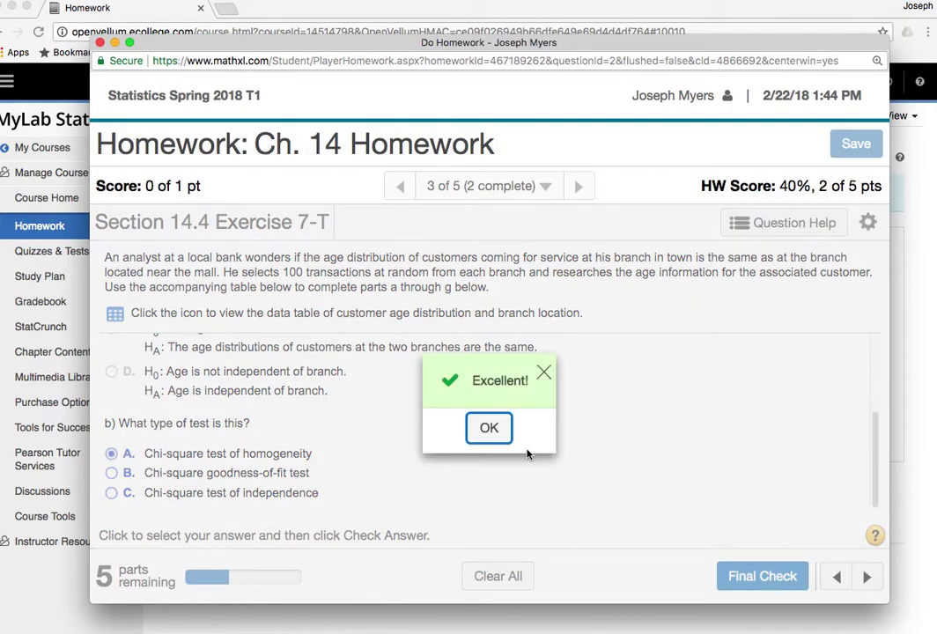
click(474, 432)
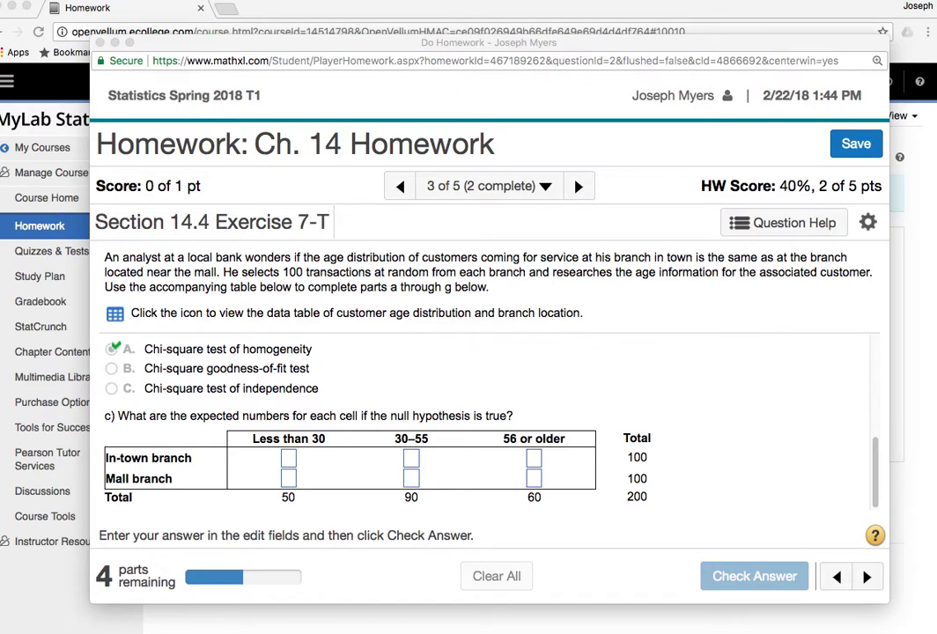
Step: Load math111.com/chi.html in a new, resized browser window zoomed to 200%
key(super+n)
drag(314, 174, 204, 102)
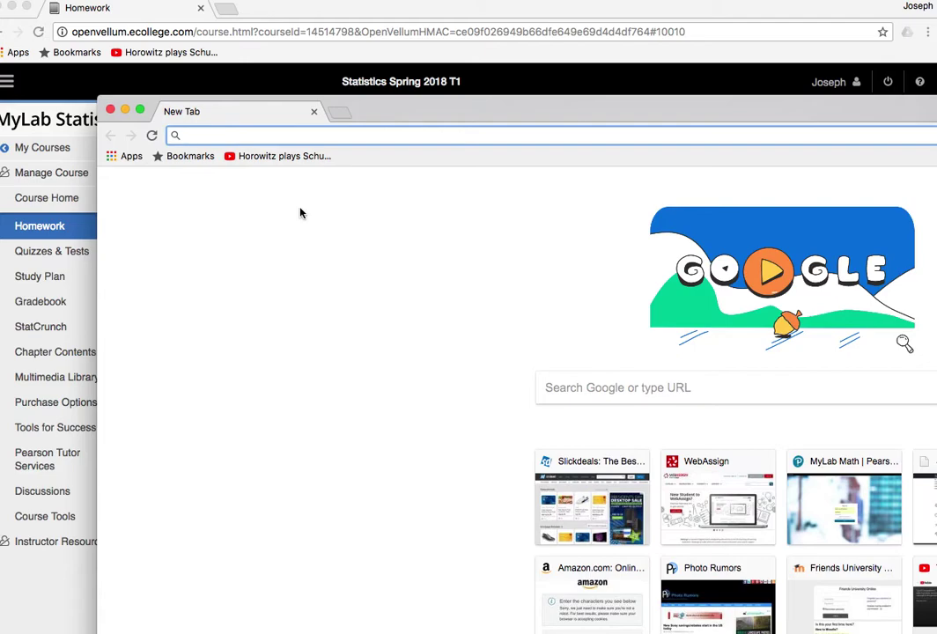
text(math111)
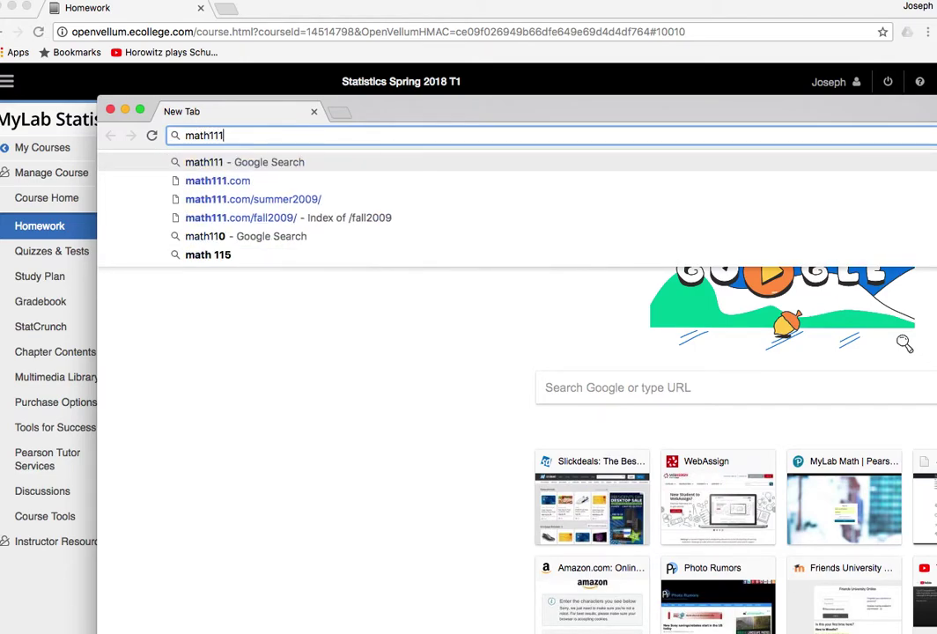
text(.com/chi)
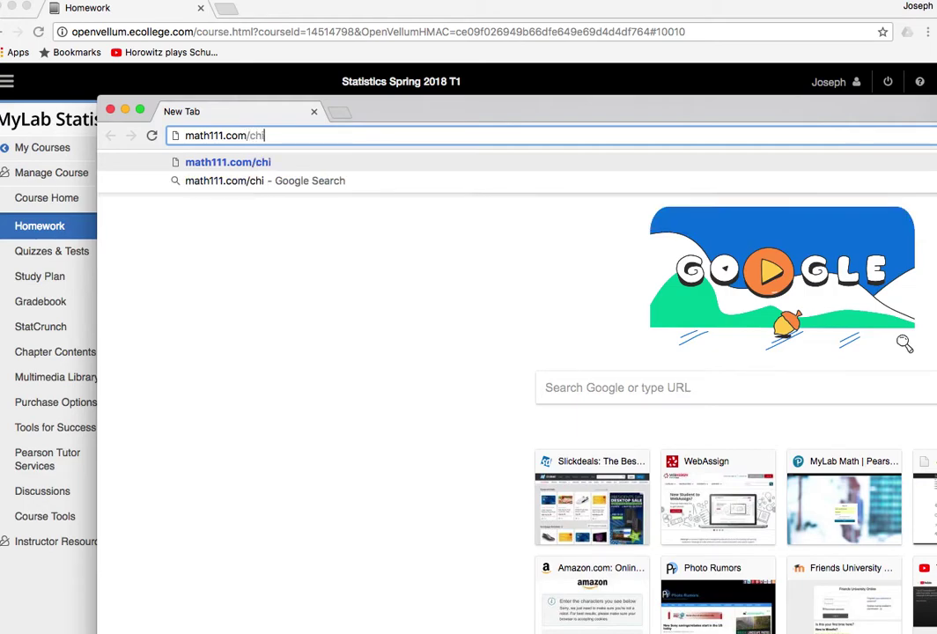
text(.html)
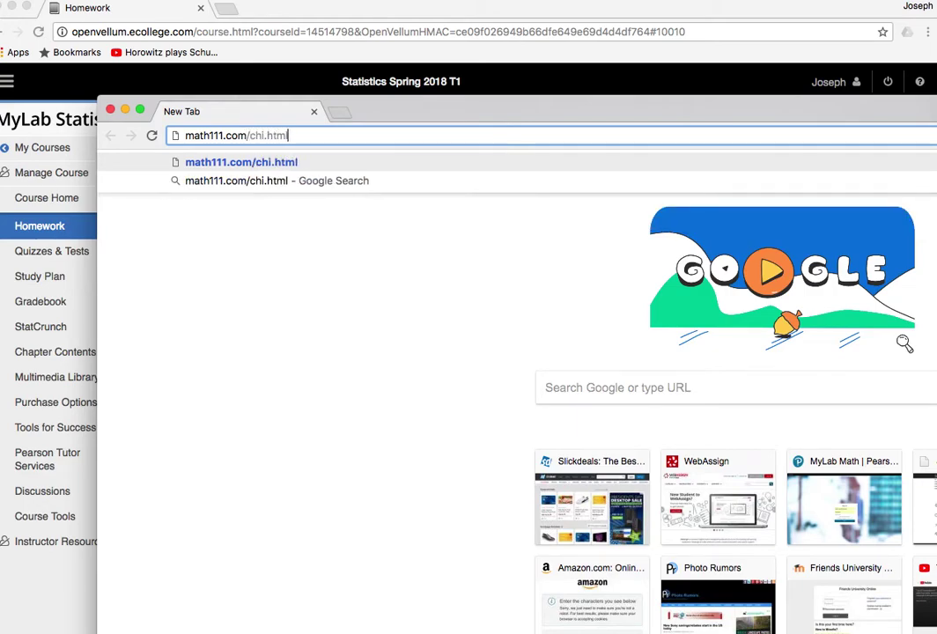
key(Return)
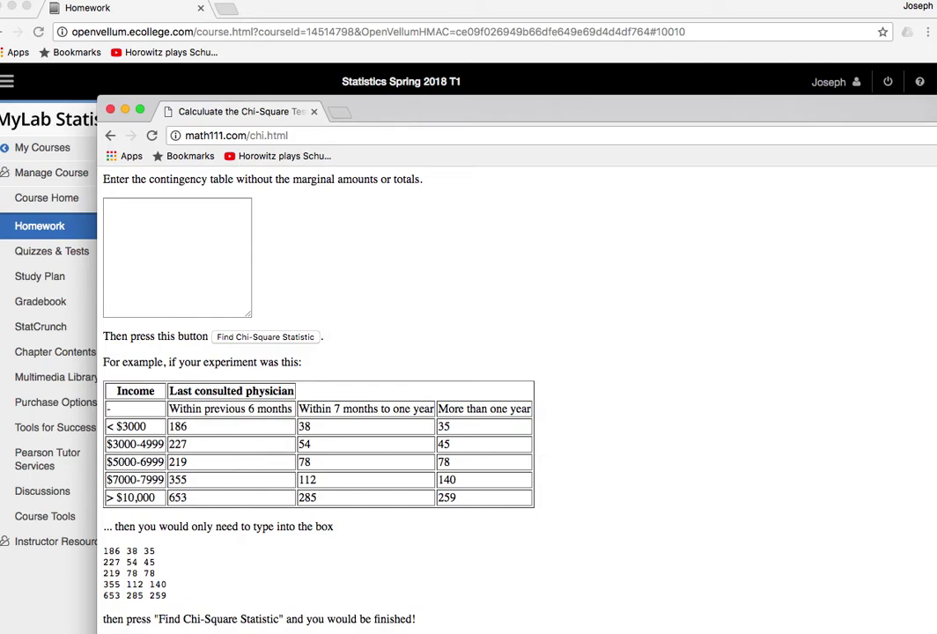
drag(933, 630, 879, 609)
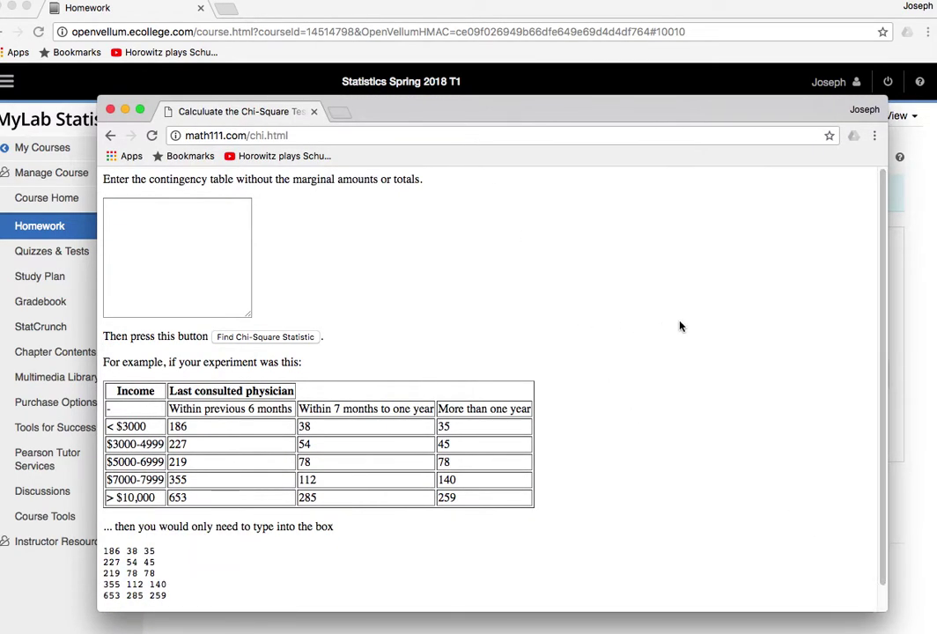
key(super+equal)
key(super+equal)
key(super+equal)
key(super+equal)
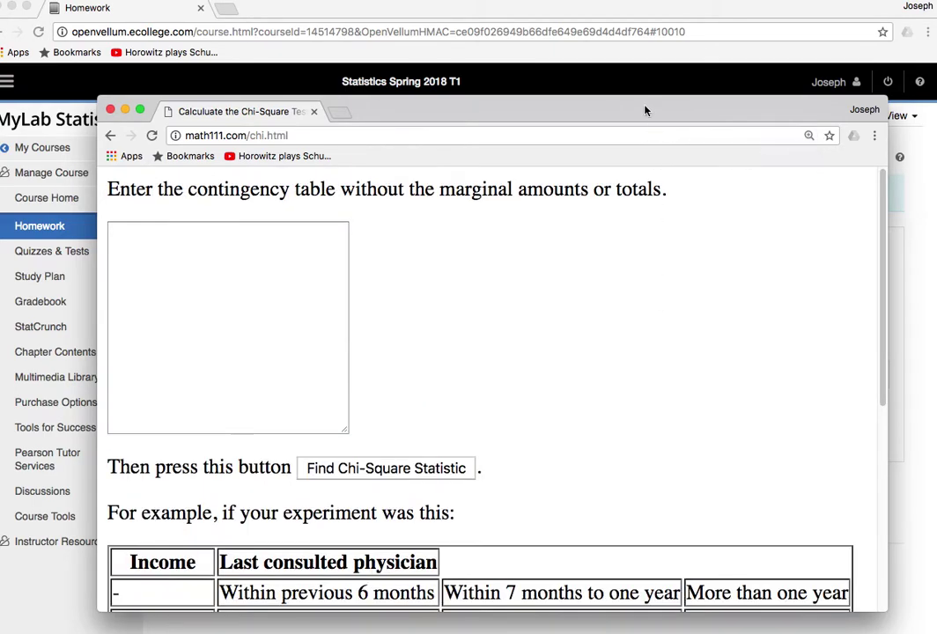
key(super+equal)
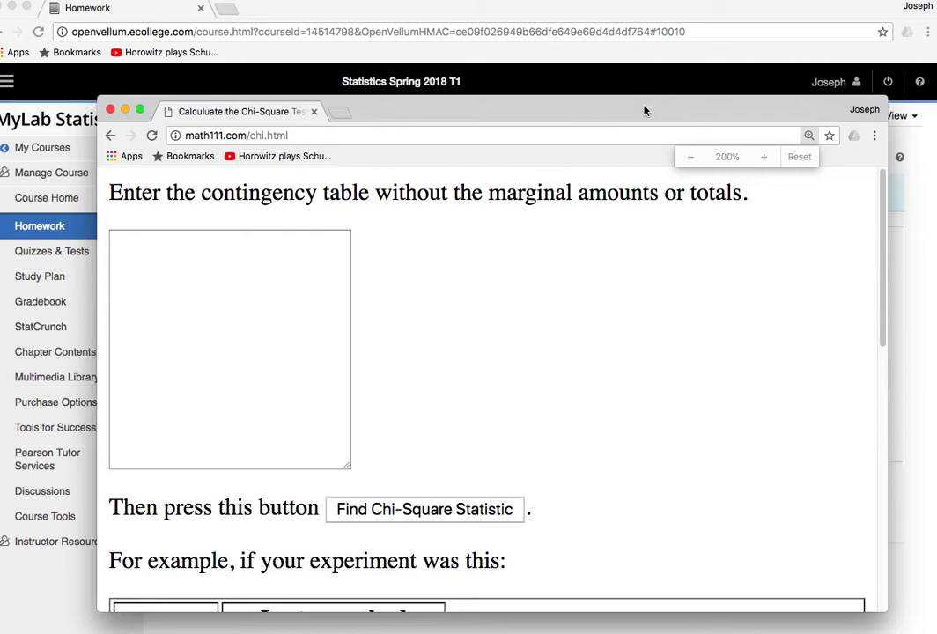
drag(644, 109, 647, 79)
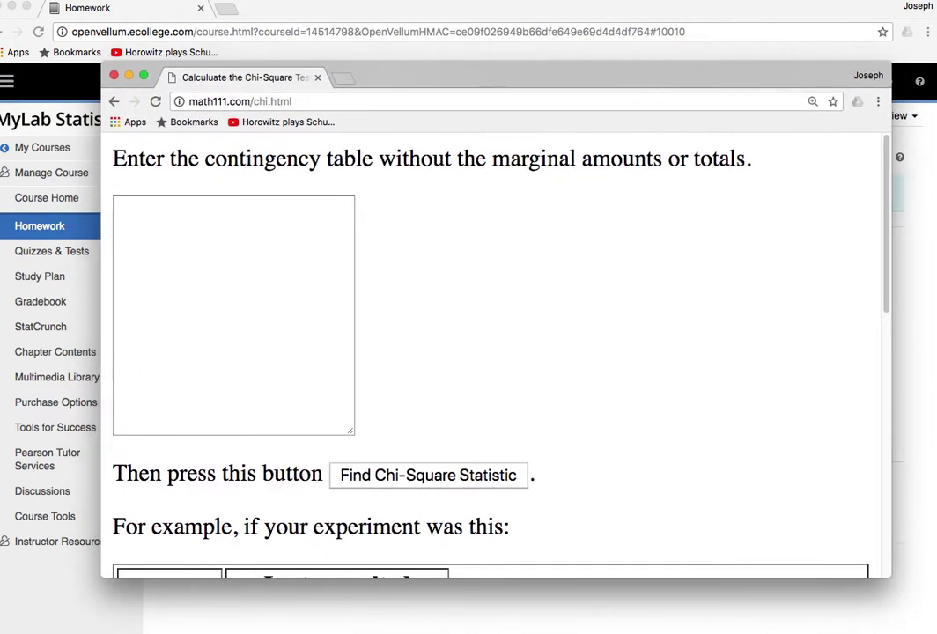
click(264, 0)
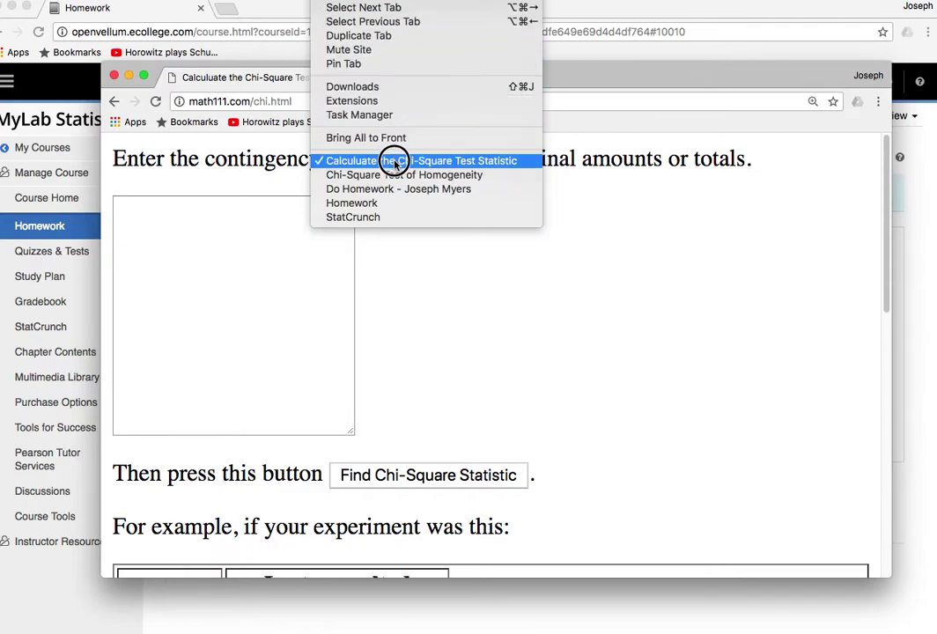
Step: Copy the customer age data table to the clipboard and move the calculator window to the right half
click(398, 189)
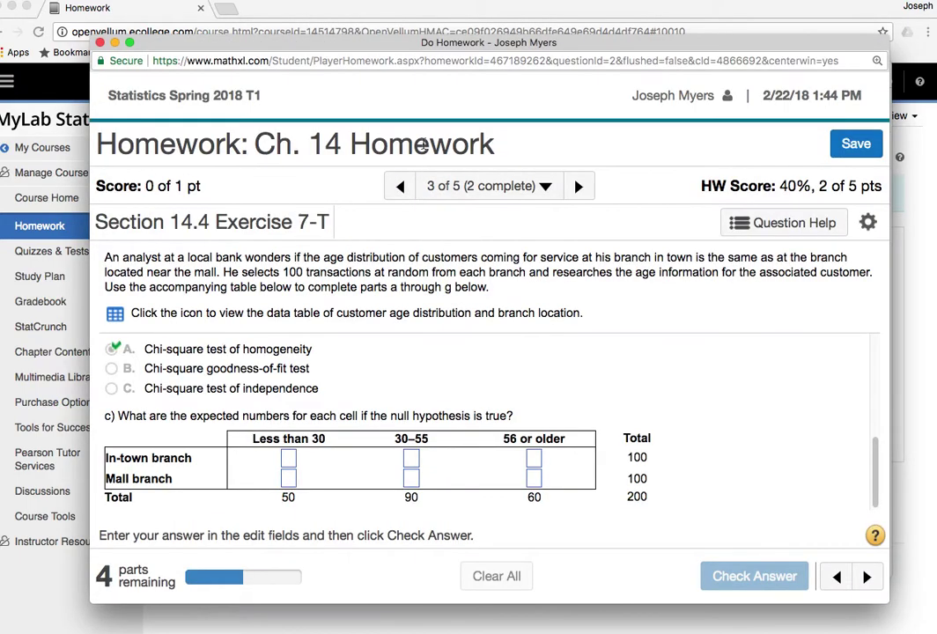
click(114, 315)
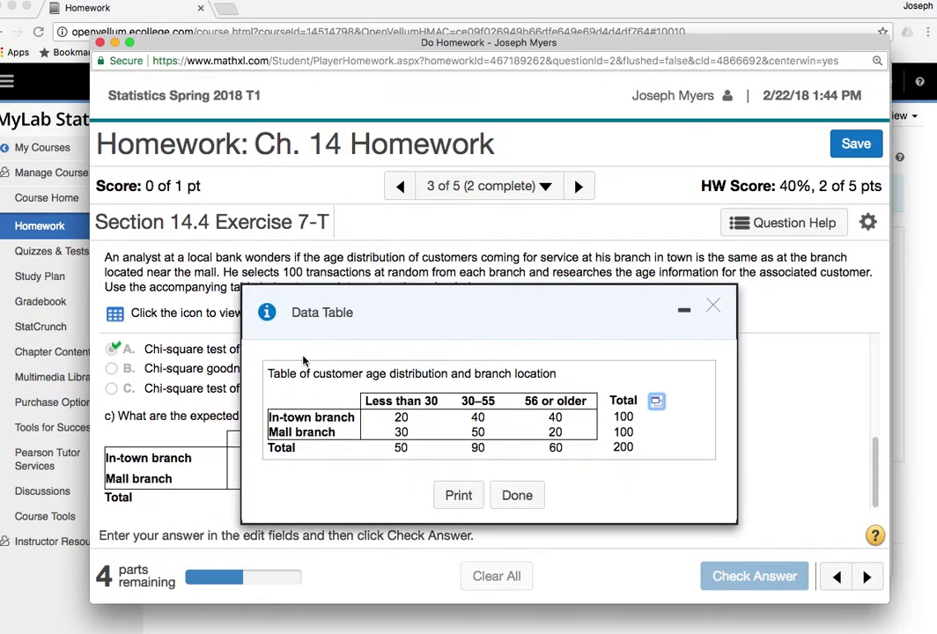
click(656, 400)
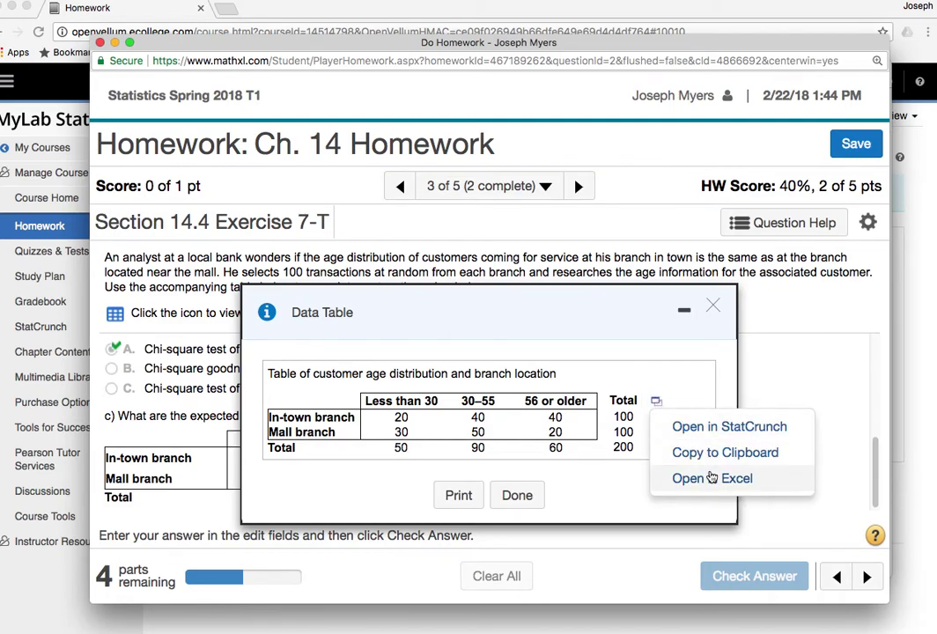
click(711, 452)
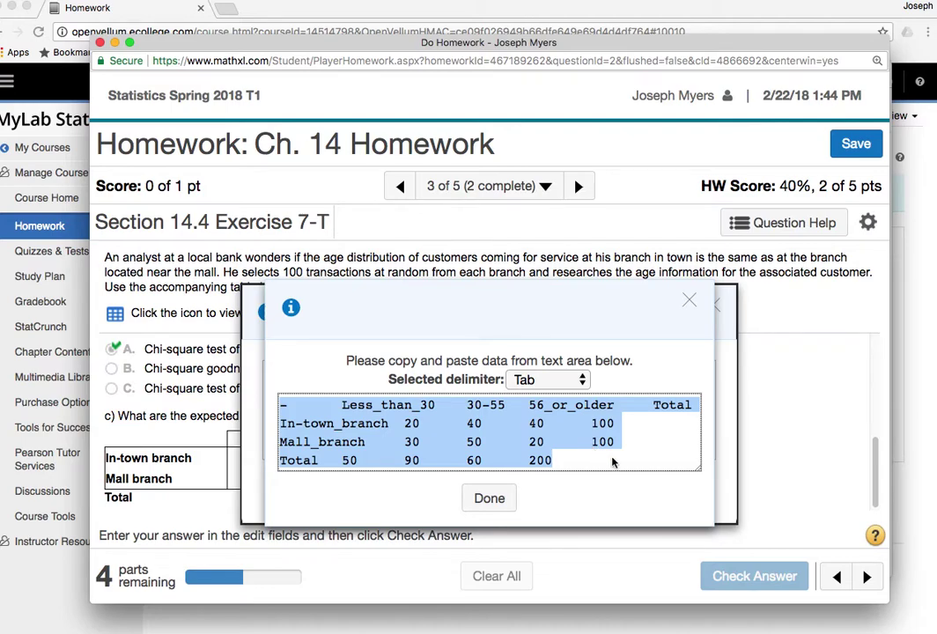
click(493, 498)
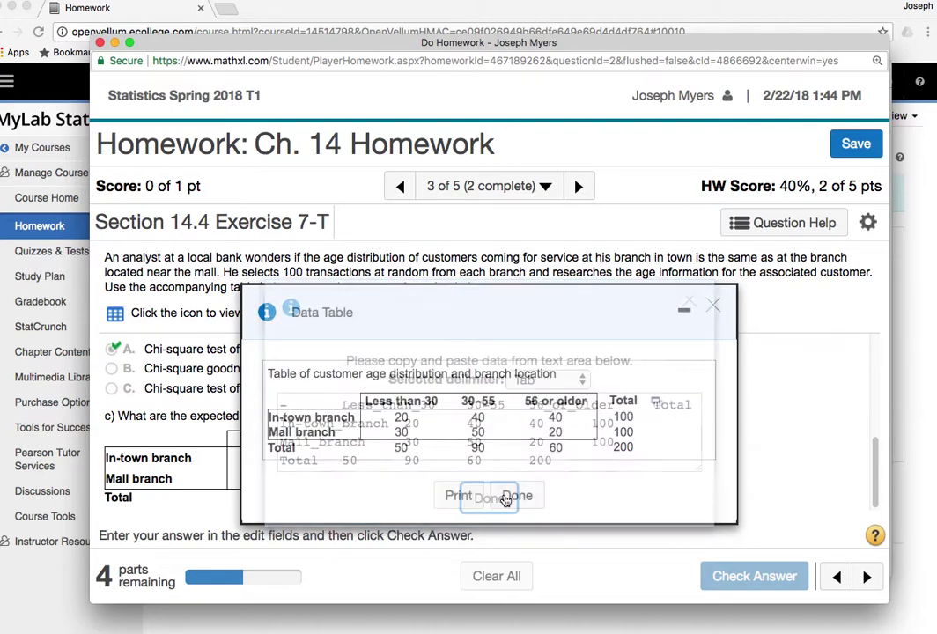
drag(577, 42, 504, 183)
drag(485, 72, 775, 19)
Step: Enter the count rows 20 40 40 and 30 50 20 and compute the chi-square statistic
click(551, 219)
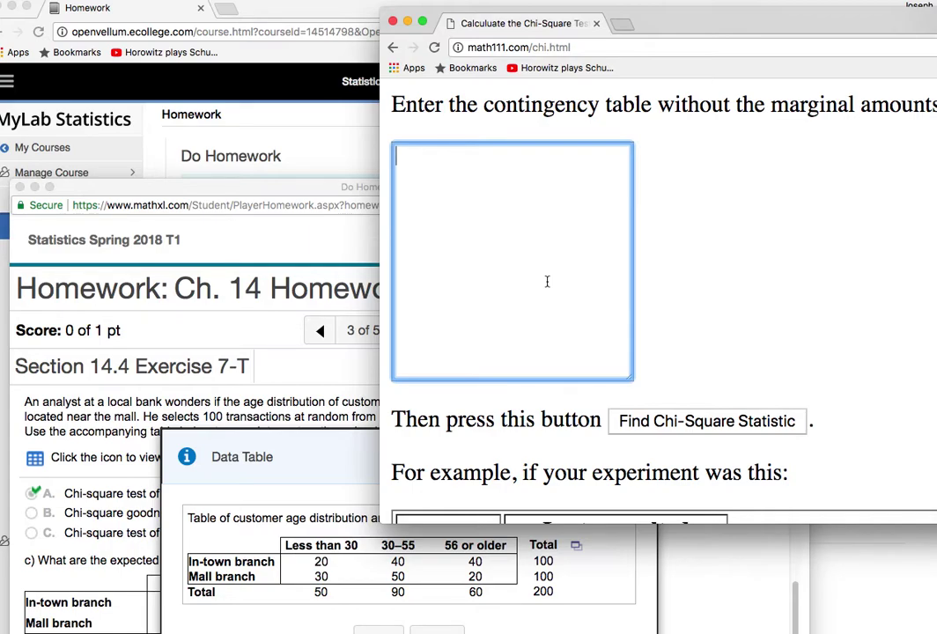
text(20 40 40)
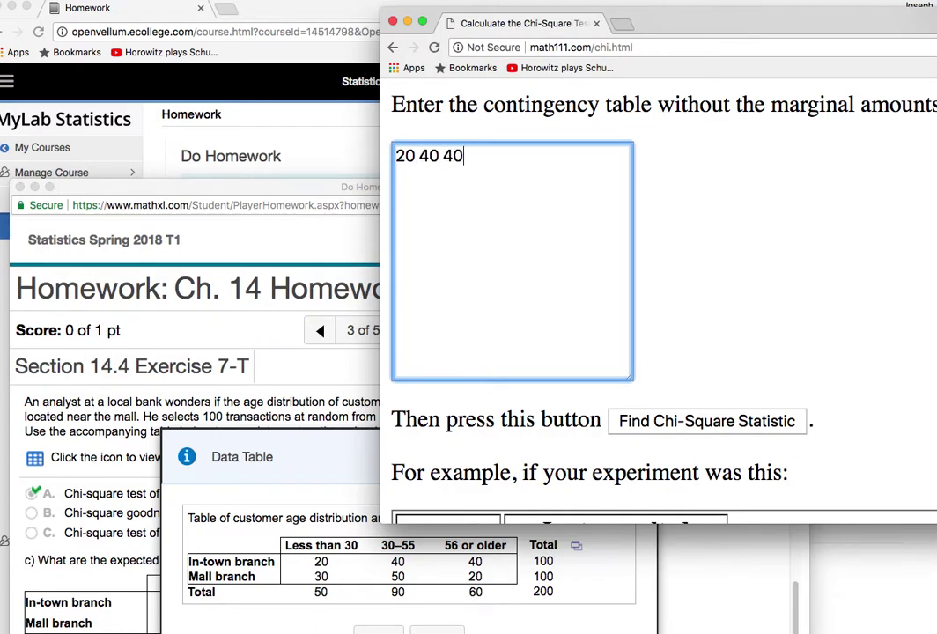
key(Return)
text(30 50 20)
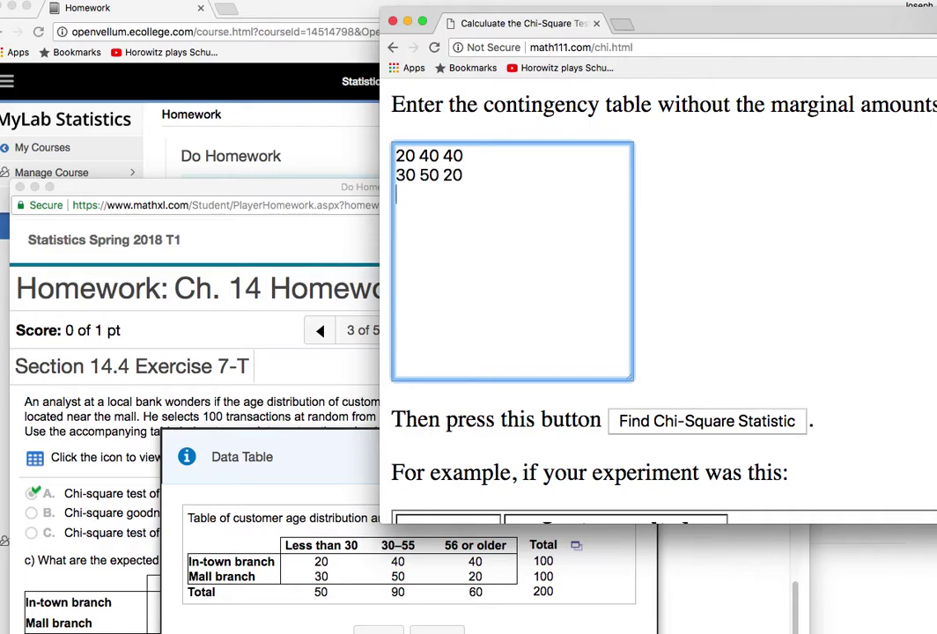
click(710, 423)
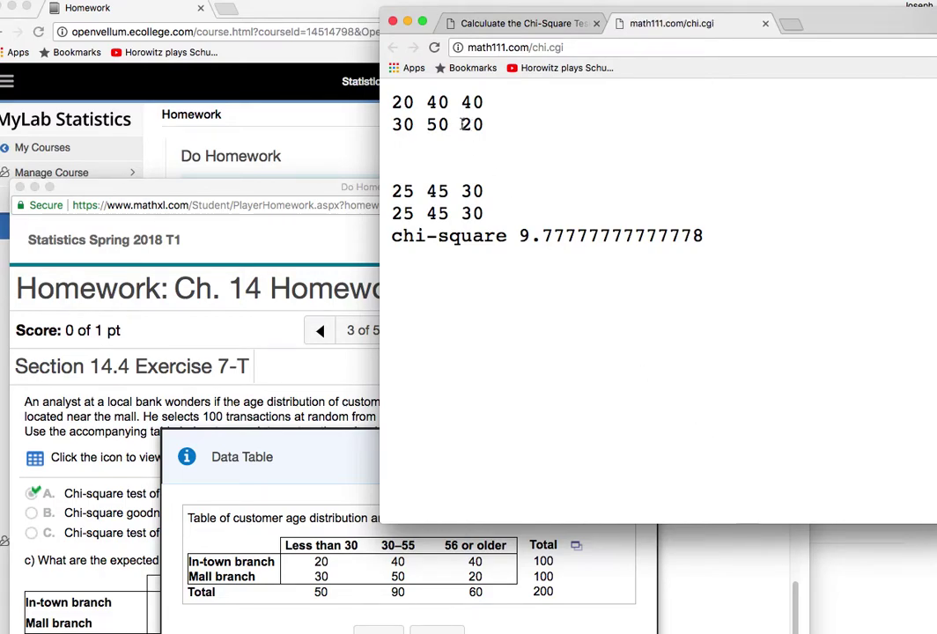
Step: Bring the calculator results in front of the homework and highlight the observed count 50 in row two
drag(415, 191, 423, 202)
click(429, 200)
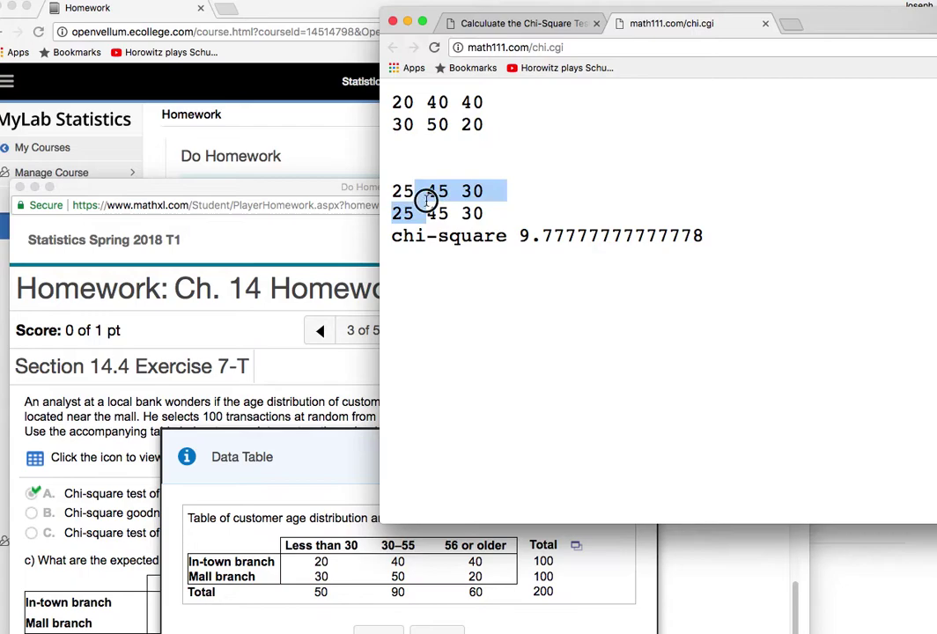
click(313, 467)
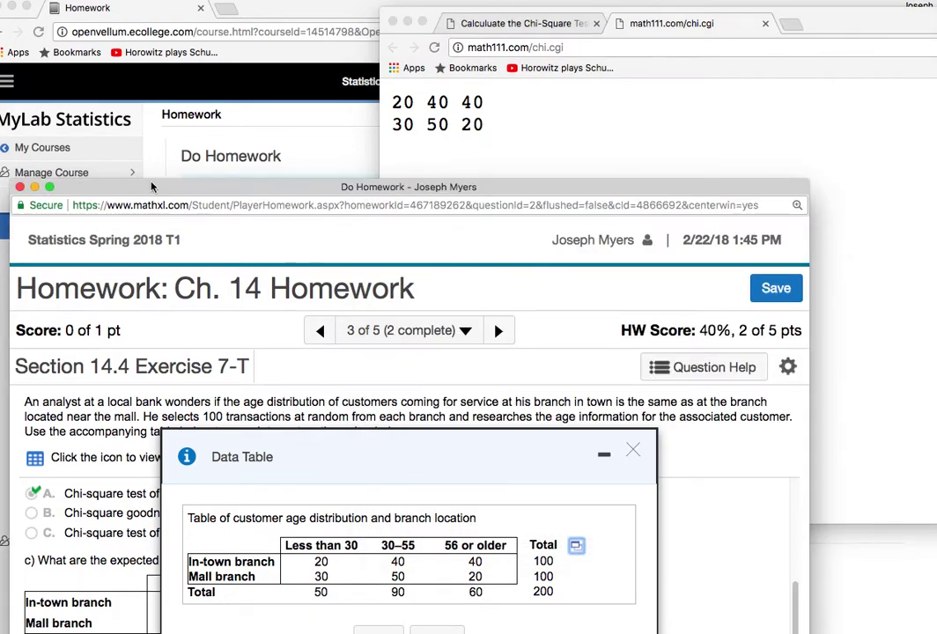
click(711, 141)
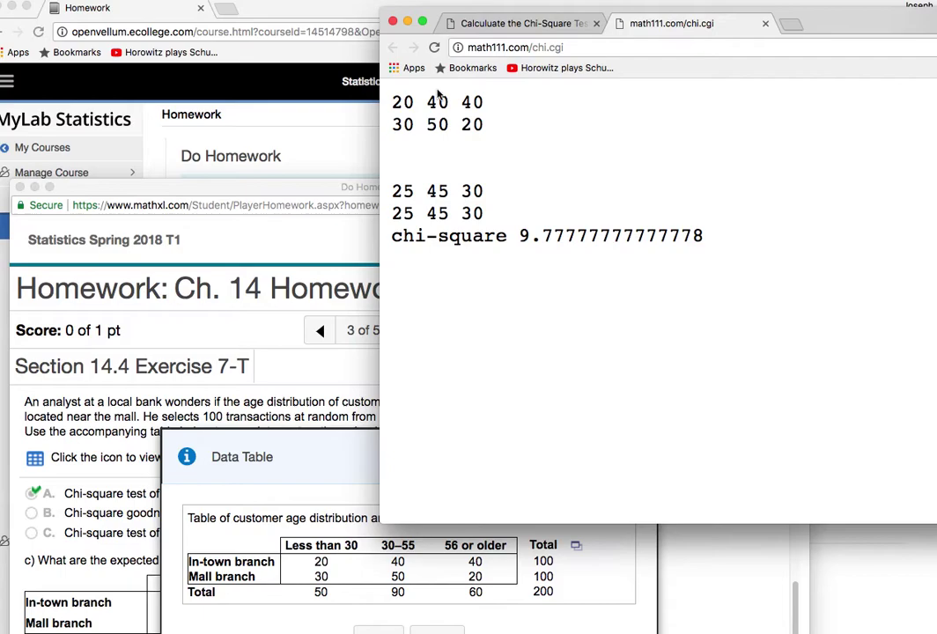
click(403, 101)
click(443, 116)
click(427, 124)
drag(426, 123, 449, 121)
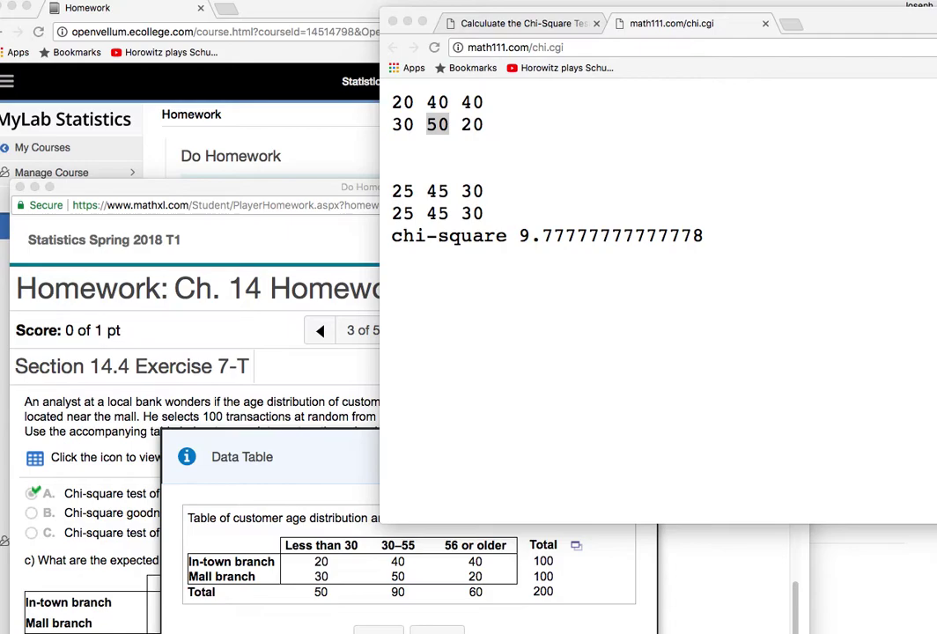
Step: In bc, compute totals 40+50, 30+50+20, the grand total, and expected count 90*100/200 = 45
drag(866, 19, 742, 263)
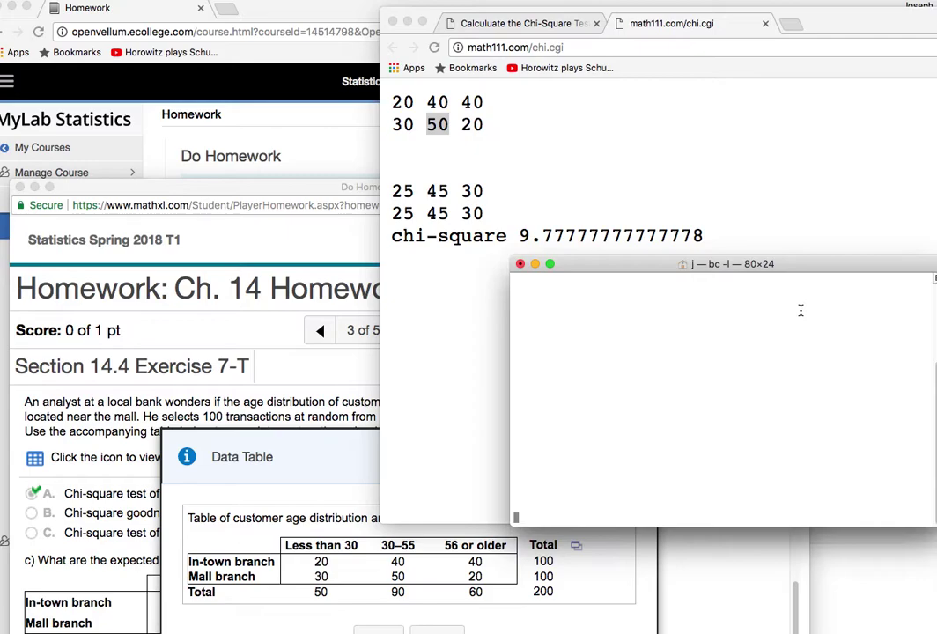
text(40 + 50 =)
key(BackSpace)
key(BackSpace)
key(Return)
key(Return)
text(30 + 50 + 20)
key(Return)
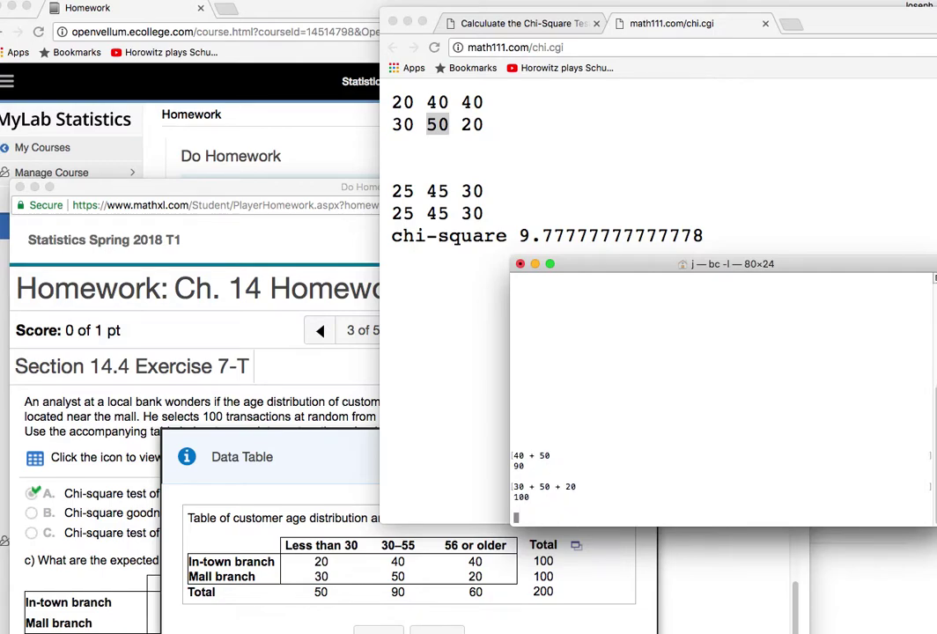
text(20 + 40 + 40 + 30 + 50 + 20)
key(Return)
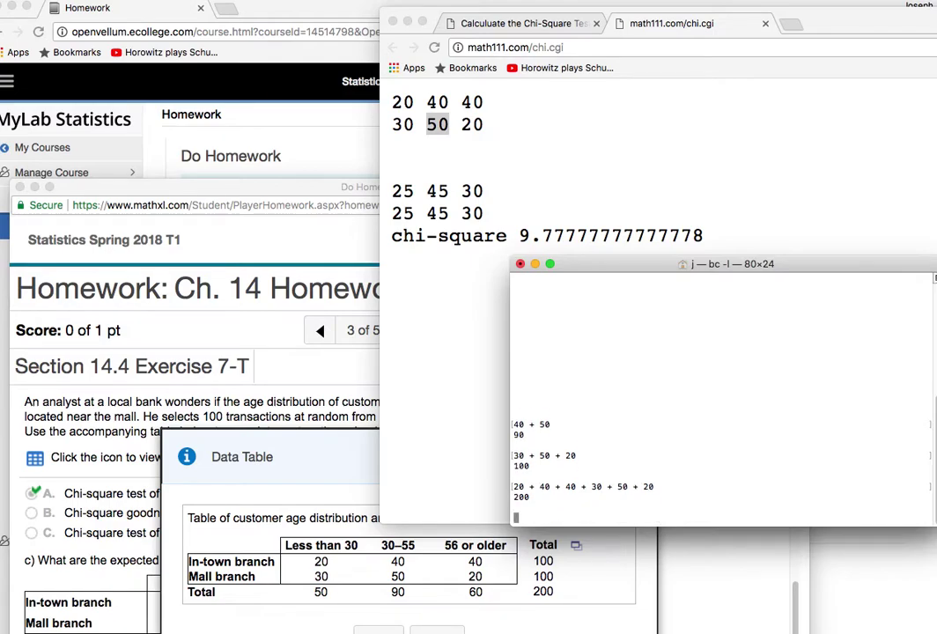
key(Return)
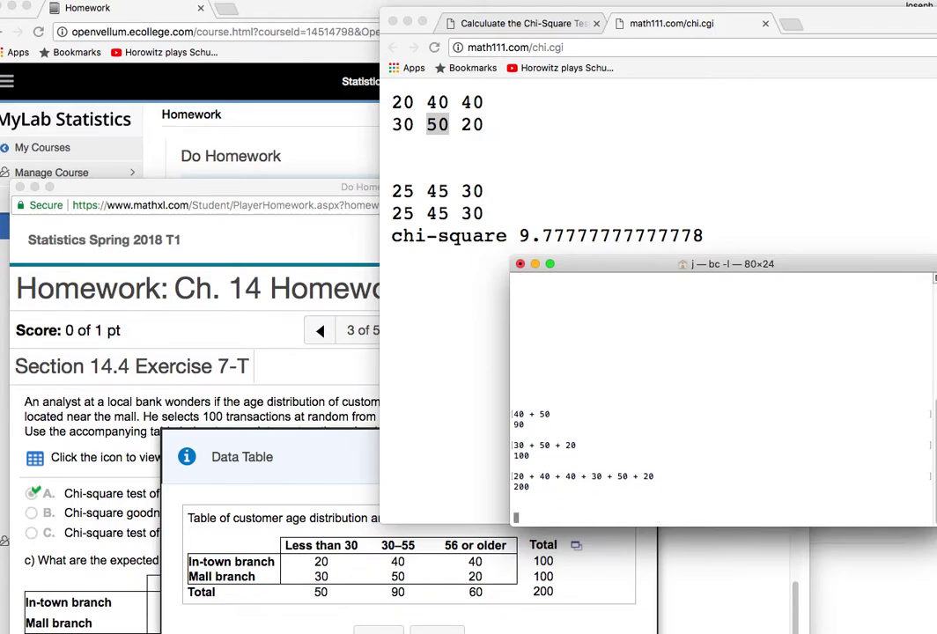
text(90 * 100 / 200)
key(Return)
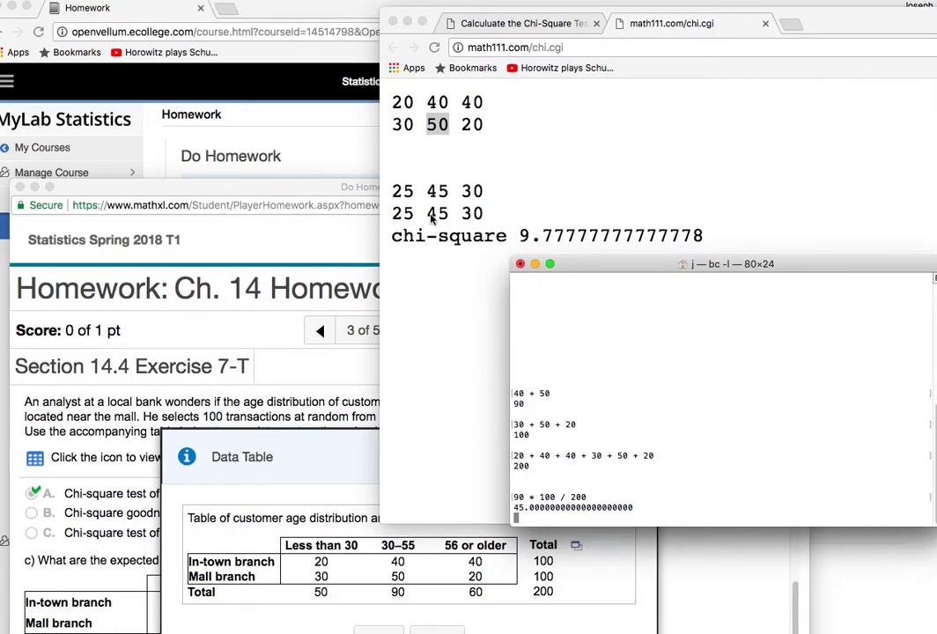
click(731, 23)
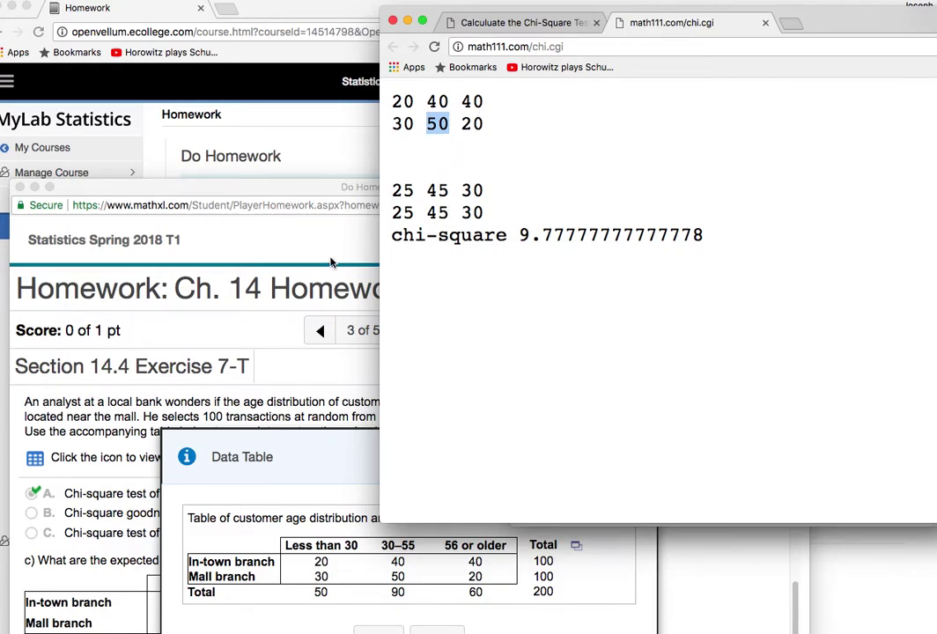
Step: Close the data table and arrange the homework and calculator windows side by side
click(319, 387)
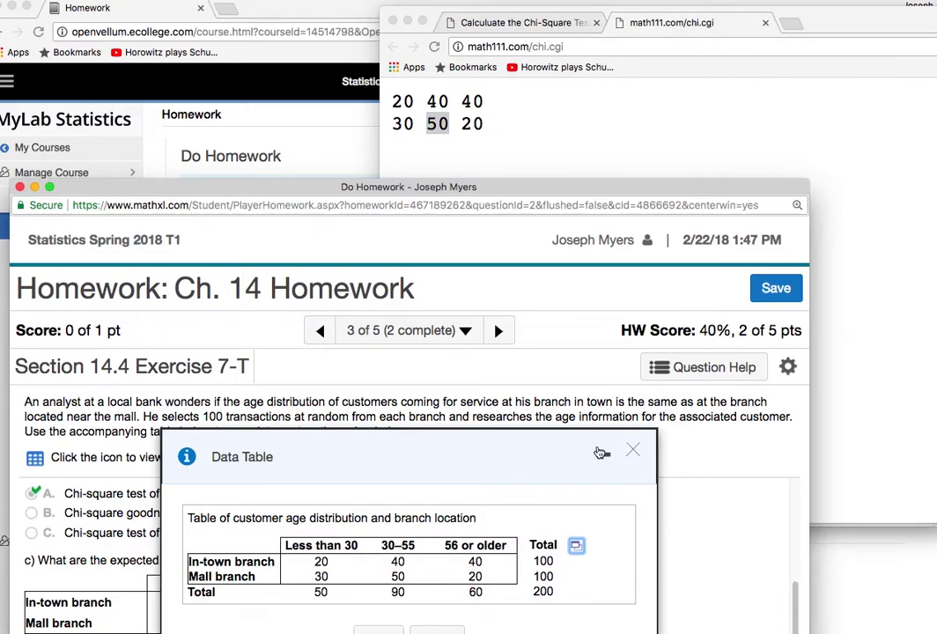
click(631, 448)
drag(562, 187, 560, 151)
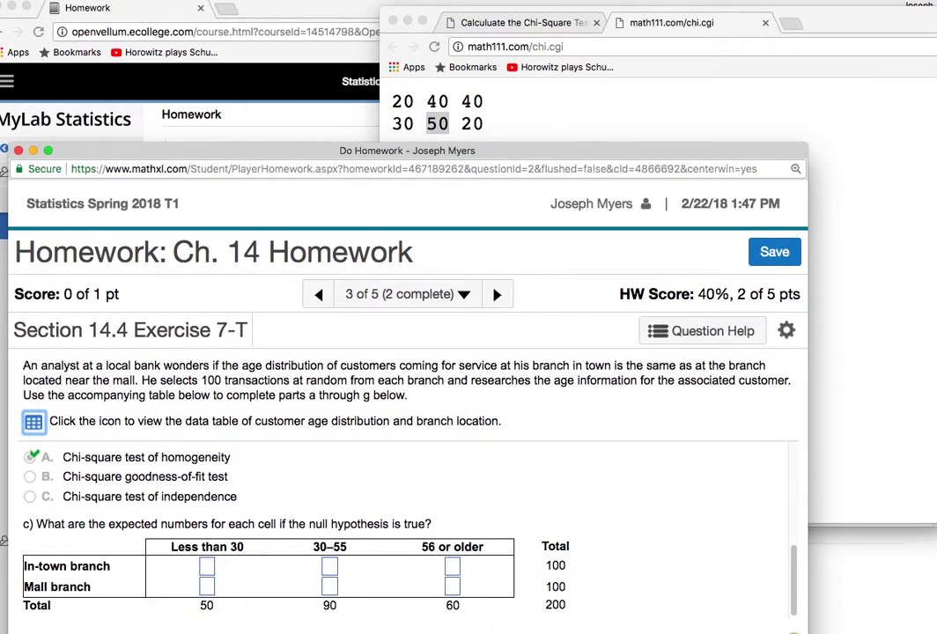
click(905, 247)
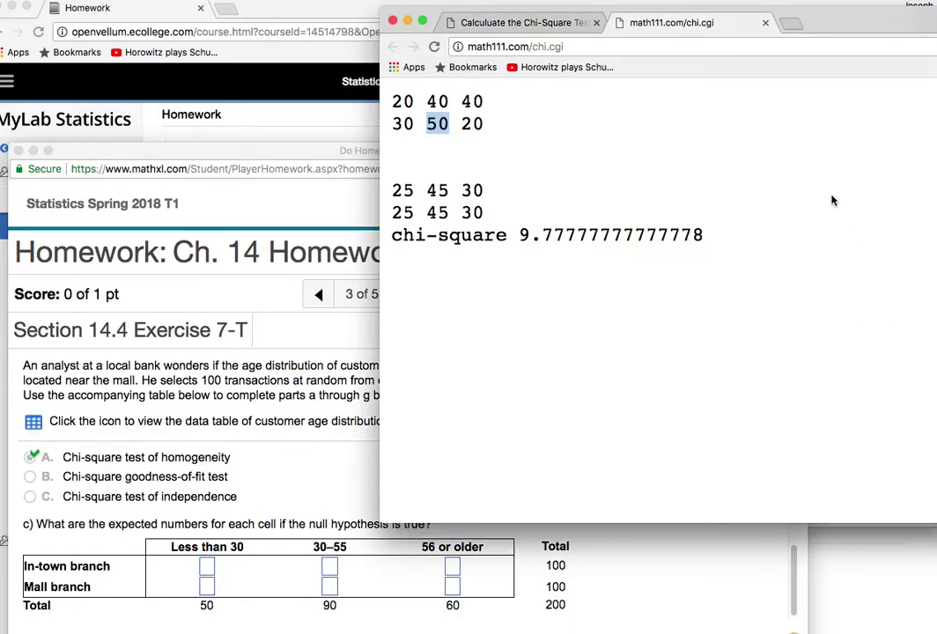
drag(849, 18, 927, 12)
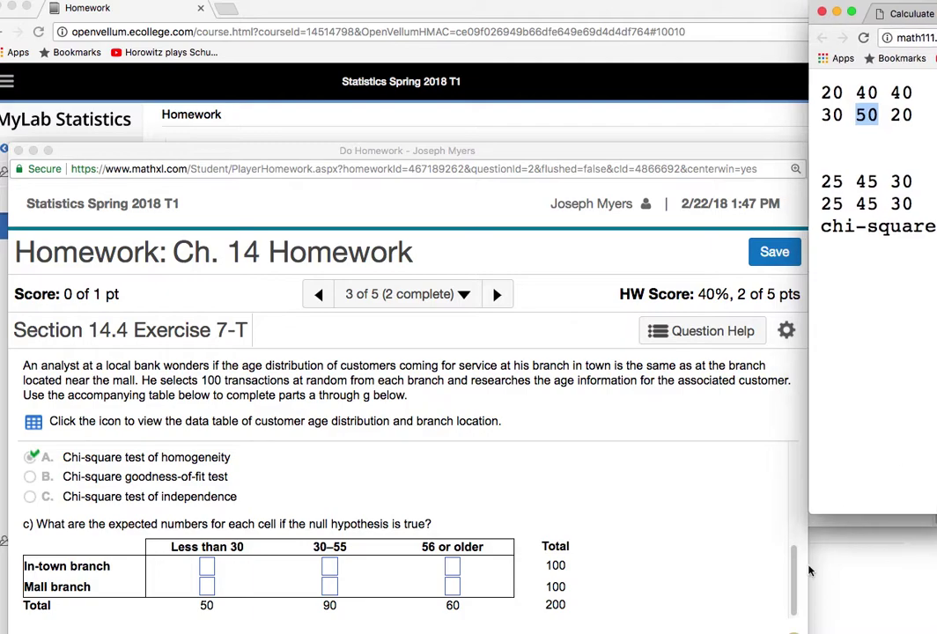
click(617, 610)
Step: Fill the expected counts 25, 45, 30 for both the In-town and Mall branches
click(207, 565)
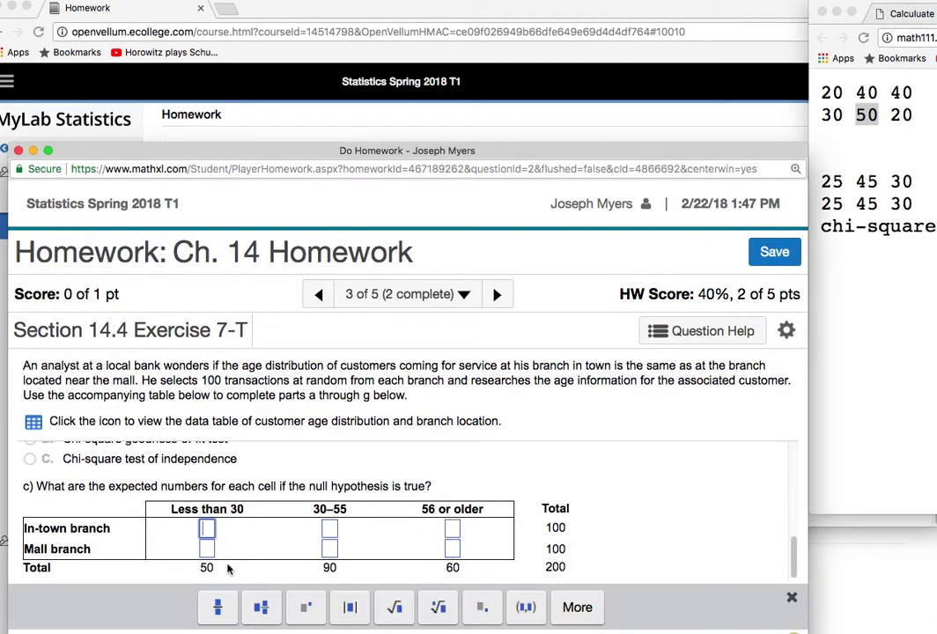
text(25)
key(Tab)
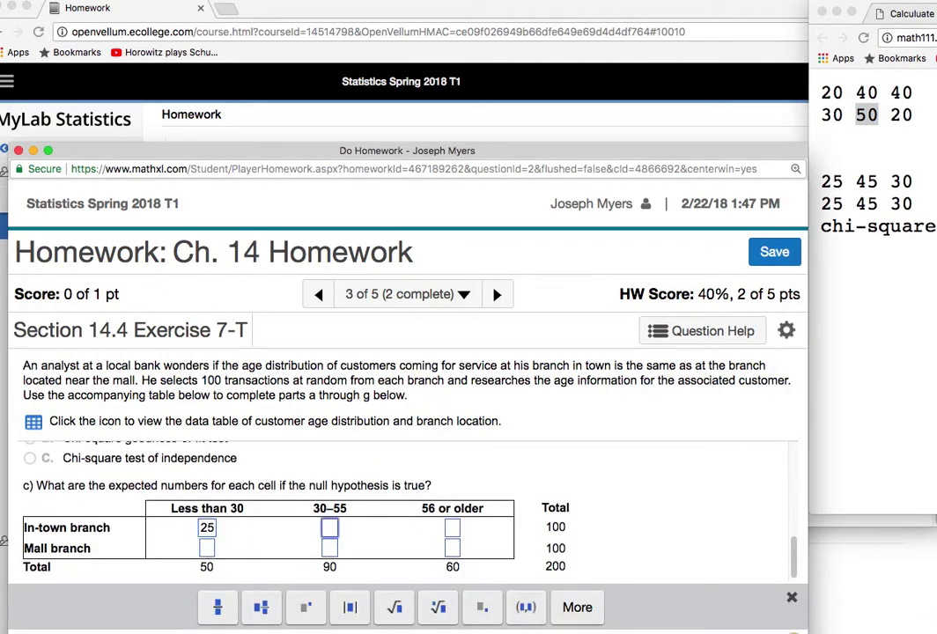
text(45)
key(Tab)
text(30)
key(Tab)
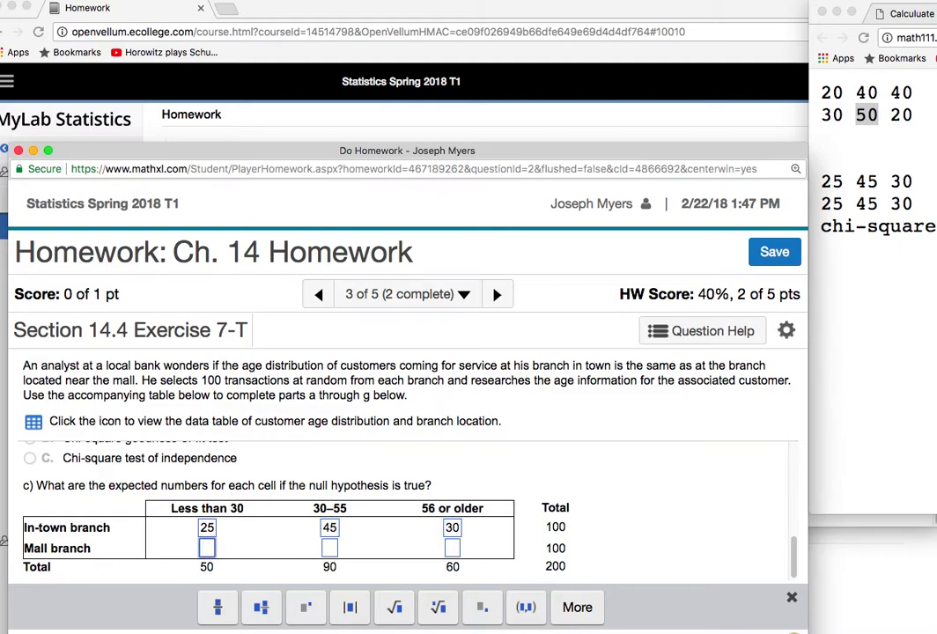
text(25)
key(Tab)
text(45)
key(Tab)
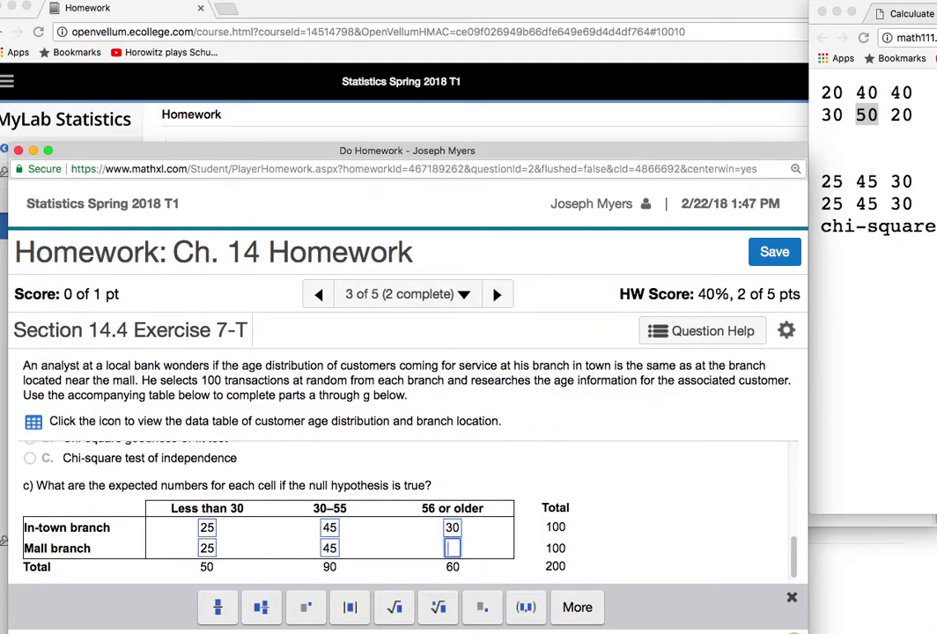
text(30)
Step: Submit the part c expected counts for checking
click(511, 111)
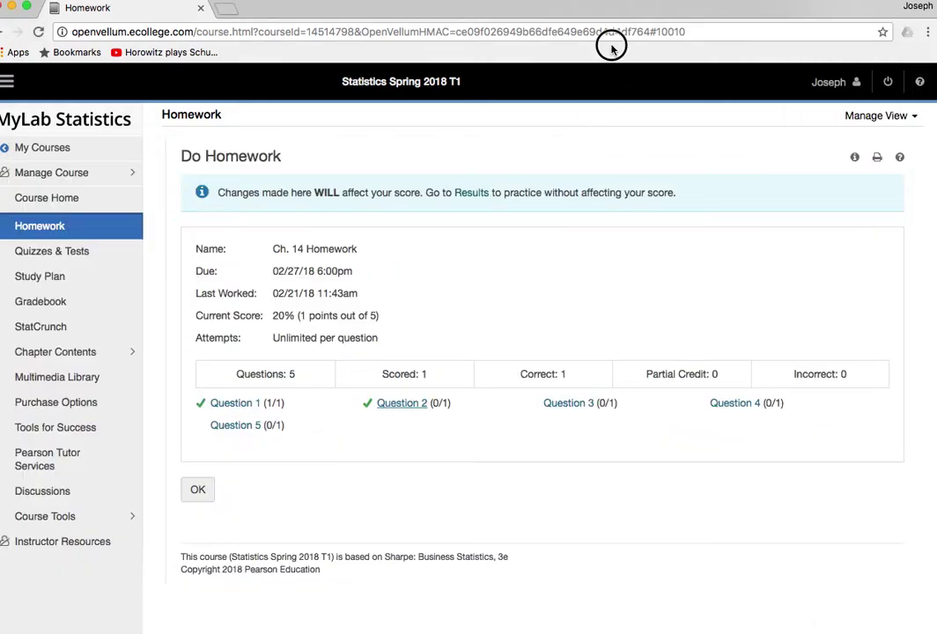
click(568, 402)
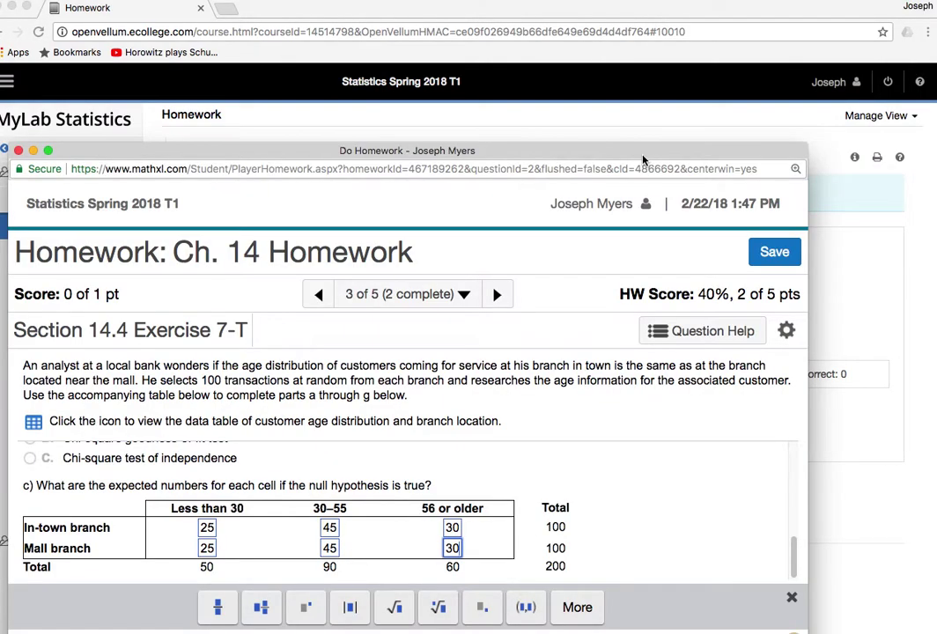
drag(642, 160, 650, 59)
click(659, 584)
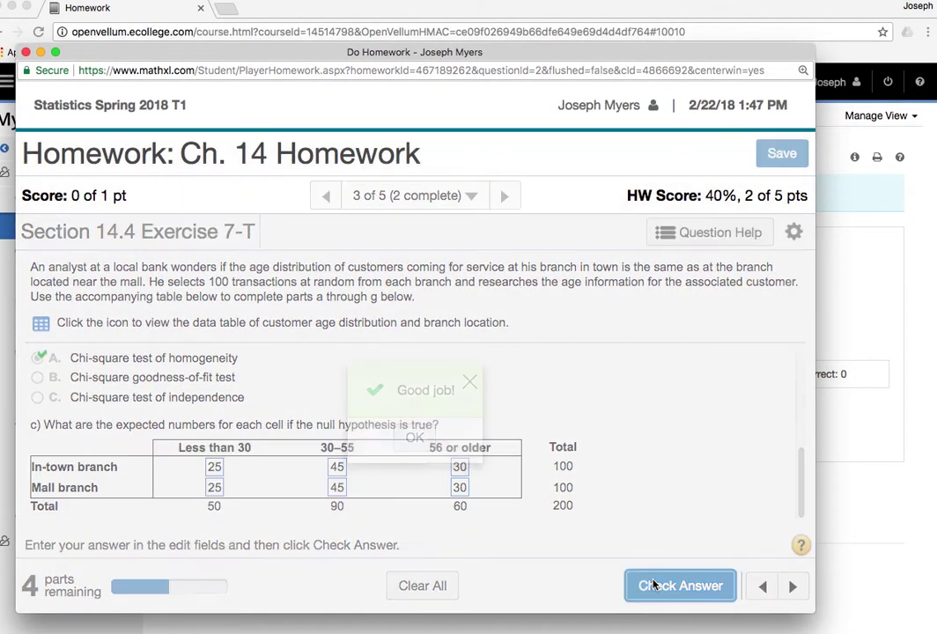
Step: Select the chi-square value 9.7777777777778 on the calculator results page
click(414, 438)
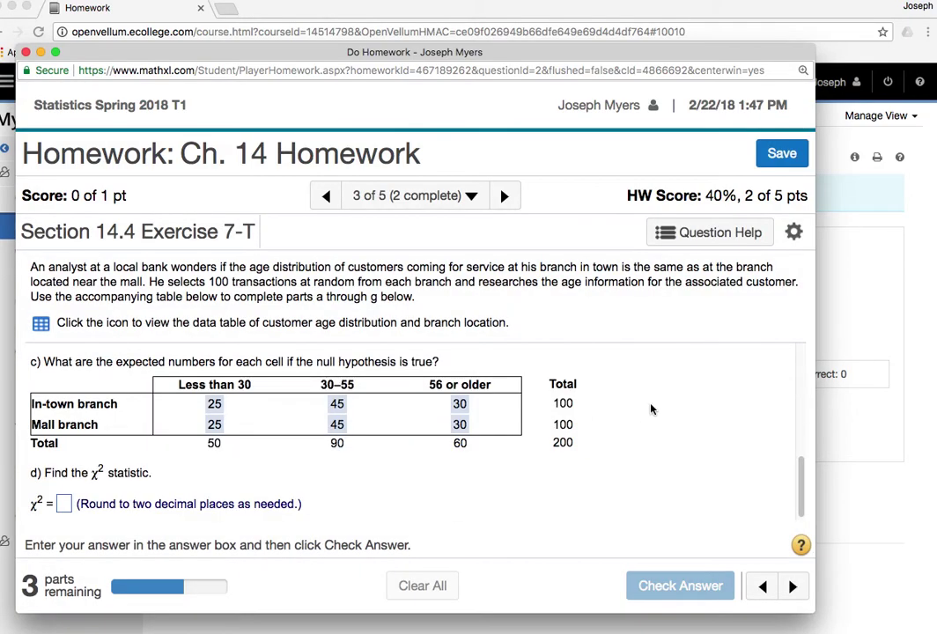
key(super+Tab)
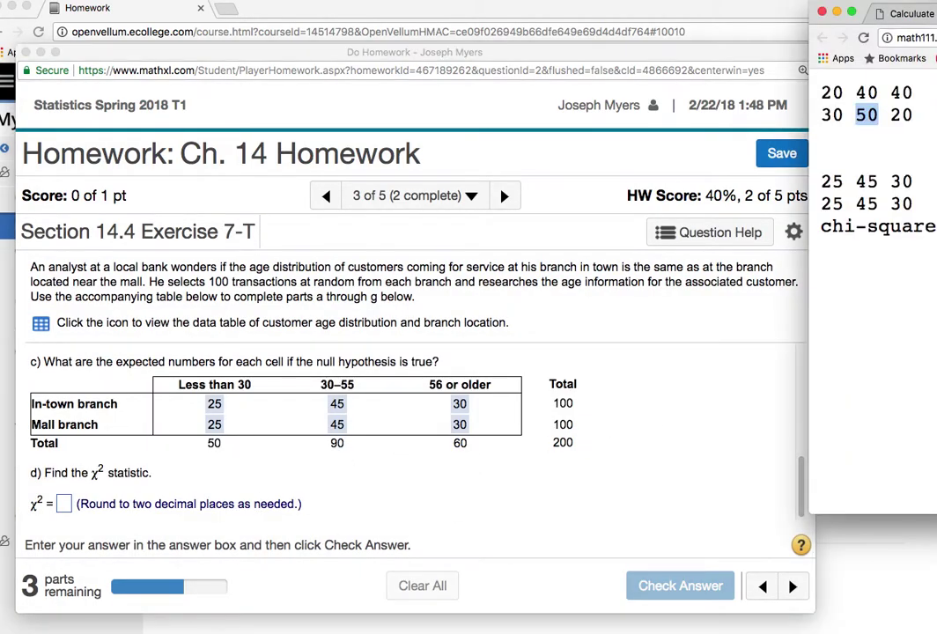
drag(881, 12, 728, 30)
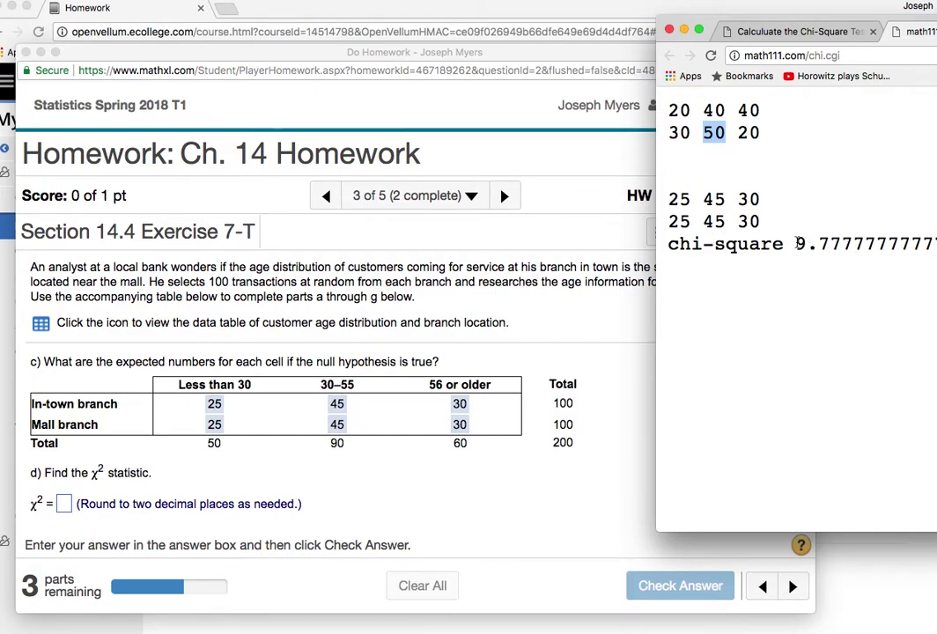
drag(796, 244, 908, 245)
key(super+c)
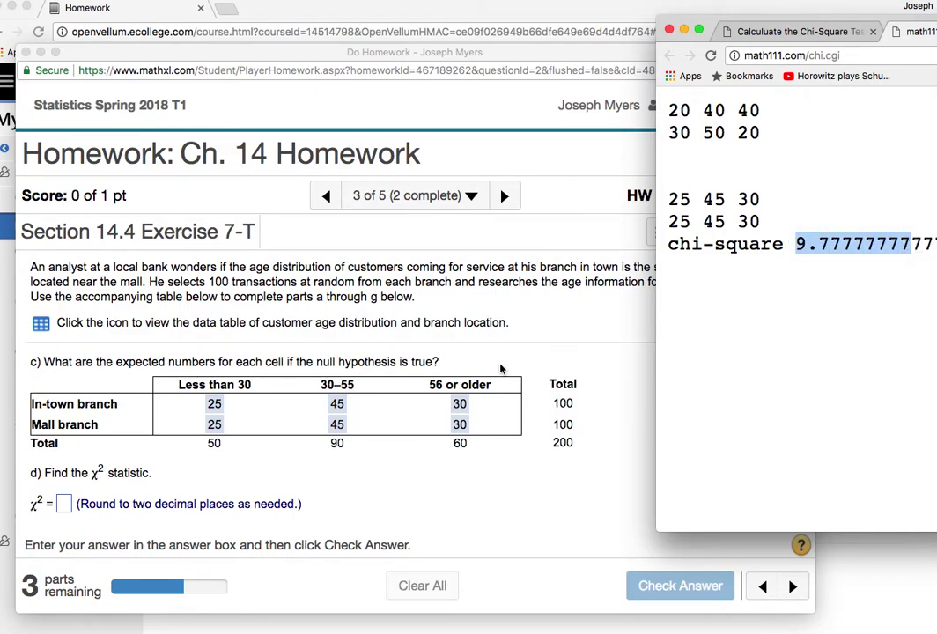
Step: Paste the value into the χ² box, round it to 9.78, and submit it
click(64, 504)
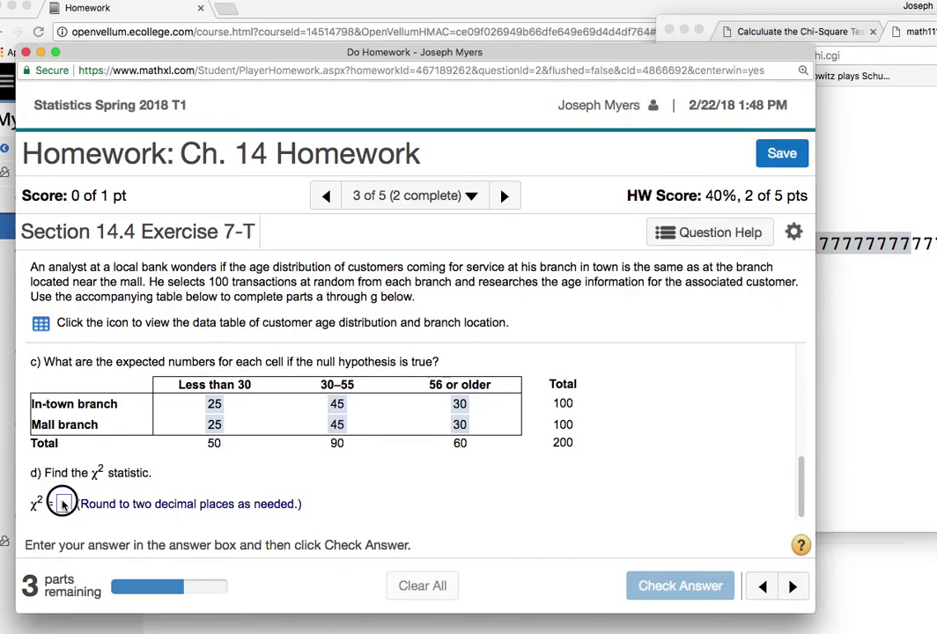
key(super+v)
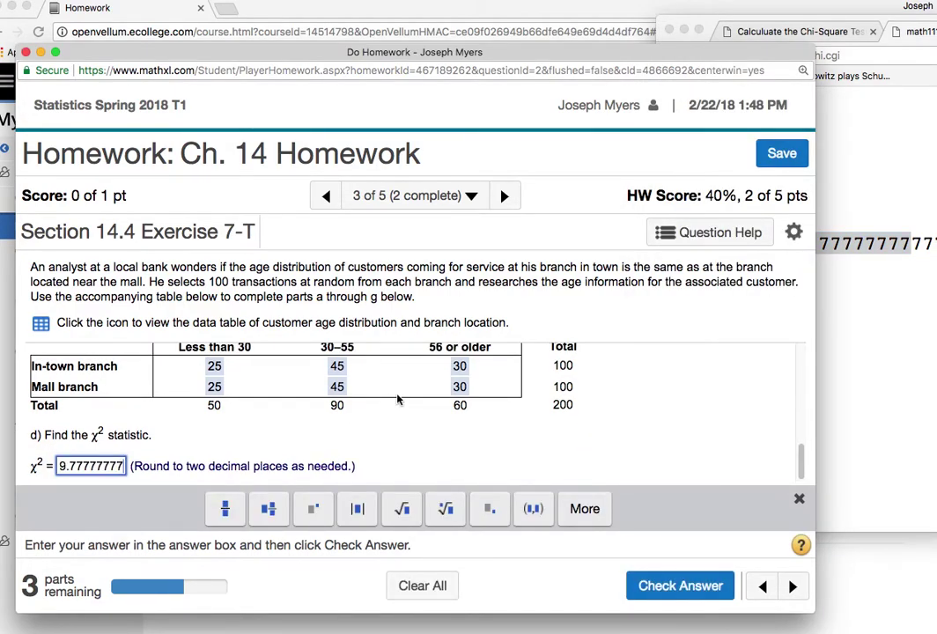
key(BackSpace)
key(BackSpace)
key(BackSpace)
key(BackSpace)
key(BackSpace)
key(BackSpace)
key(BackSpace)
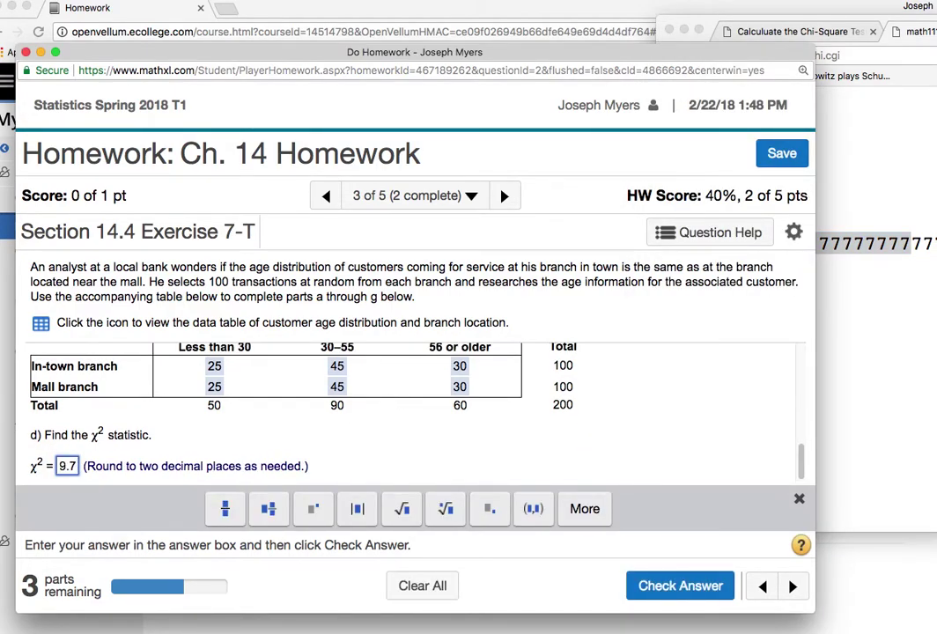
text(8)
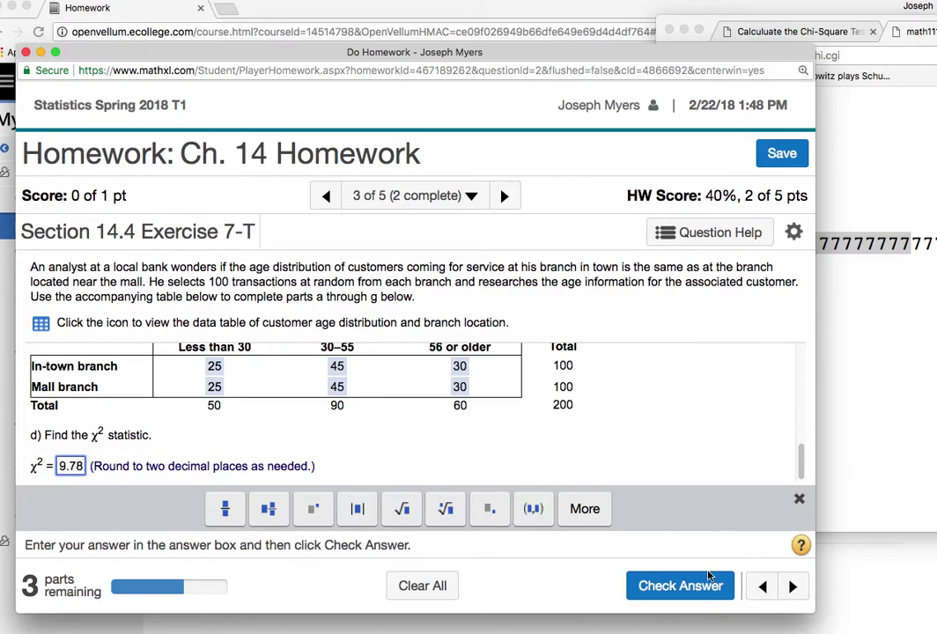
click(707, 586)
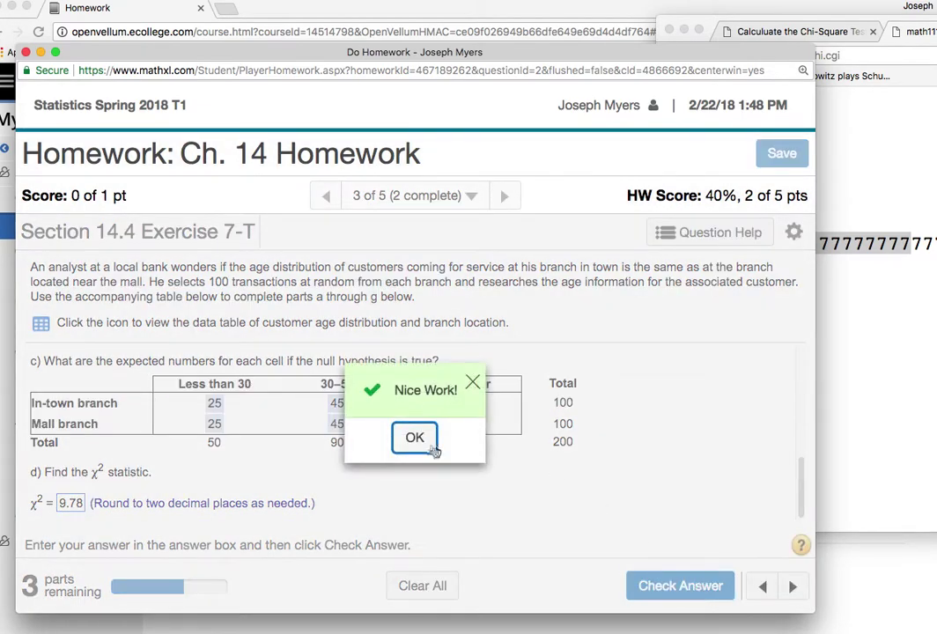
click(432, 448)
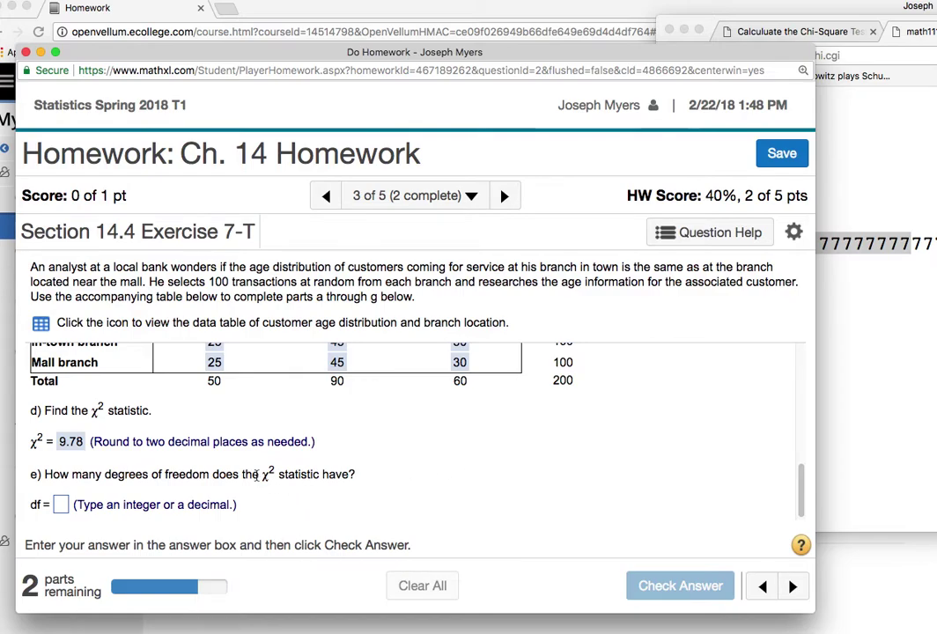
Step: Work out the degrees of freedom in the df box as (r-1)*(c-1) = 1*2 = 2
scroll(264, 458, up, 3)
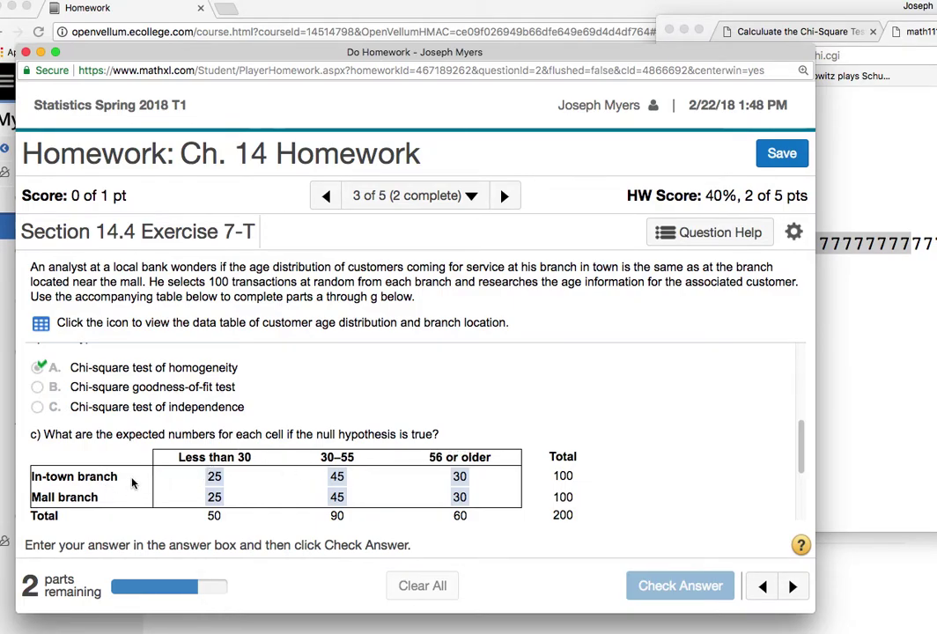
scroll(162, 438, down, 3)
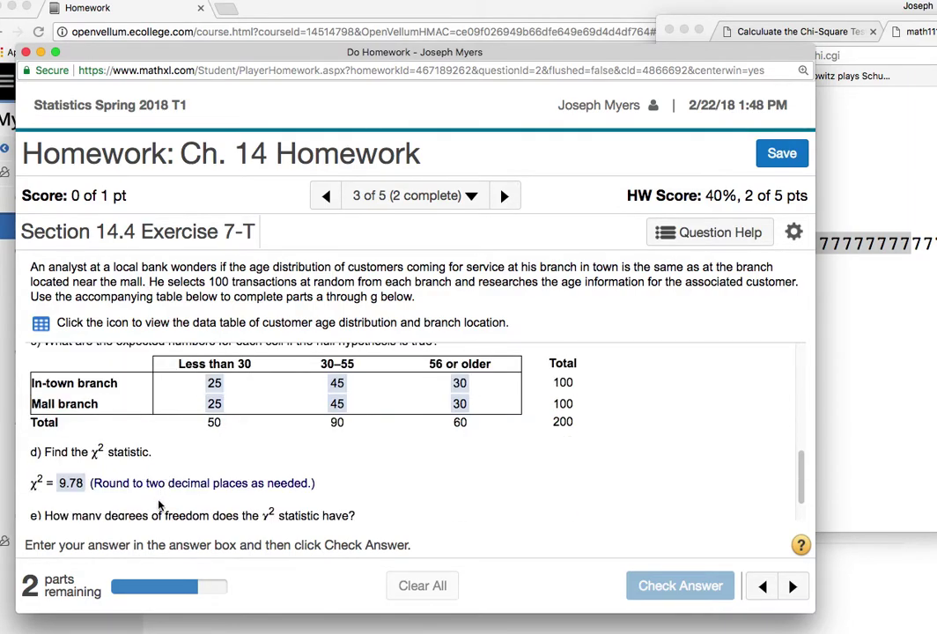
scroll(149, 504, down, 1)
click(61, 502)
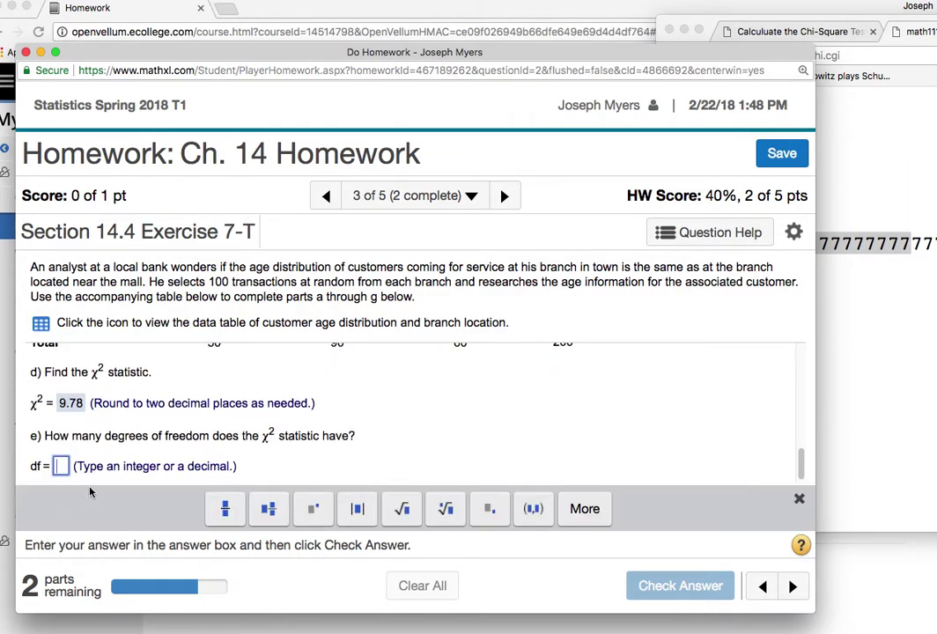
text(1)
text(*)
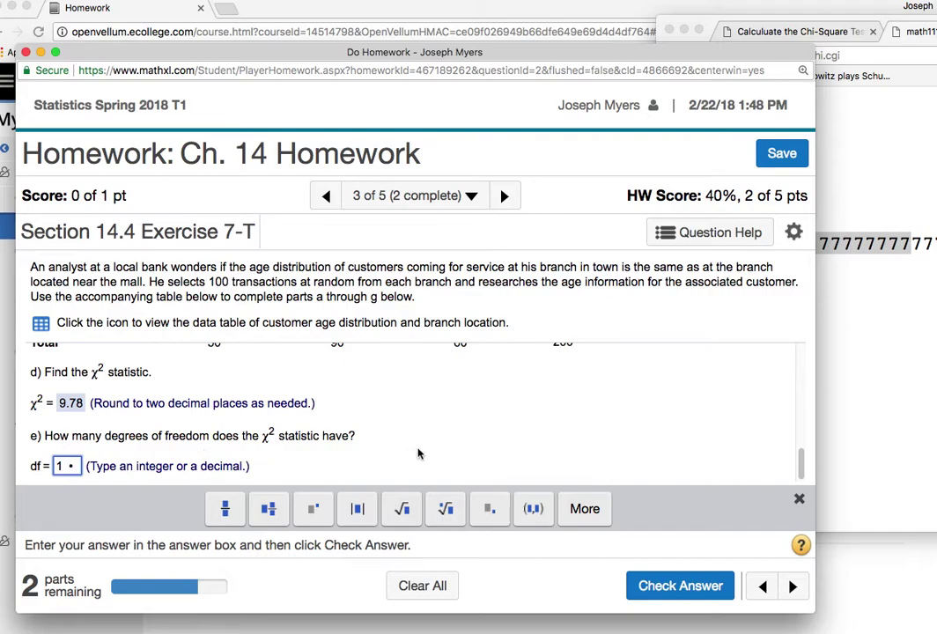
scroll(423, 451, up, 3)
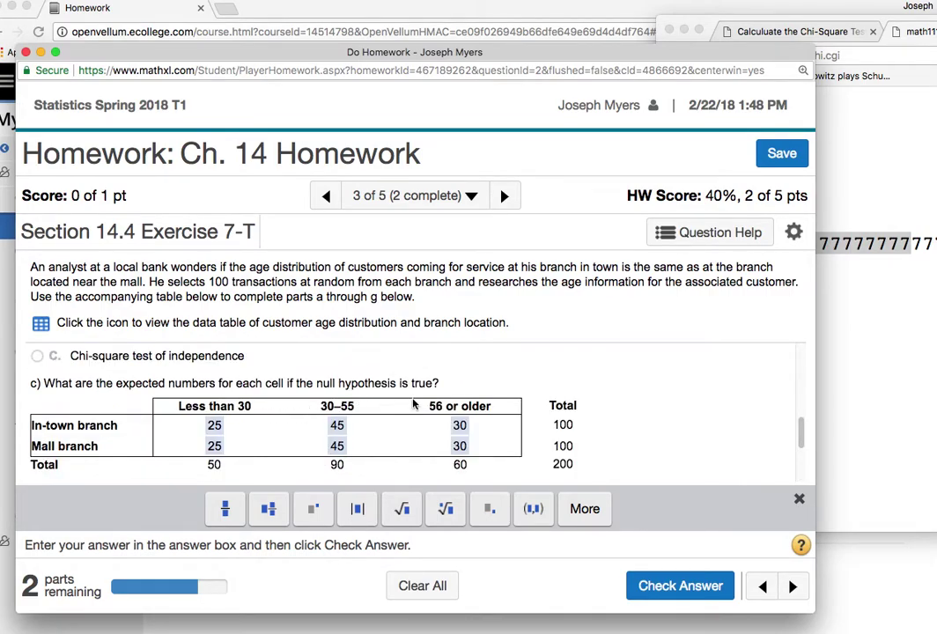
scroll(467, 401, down, 3)
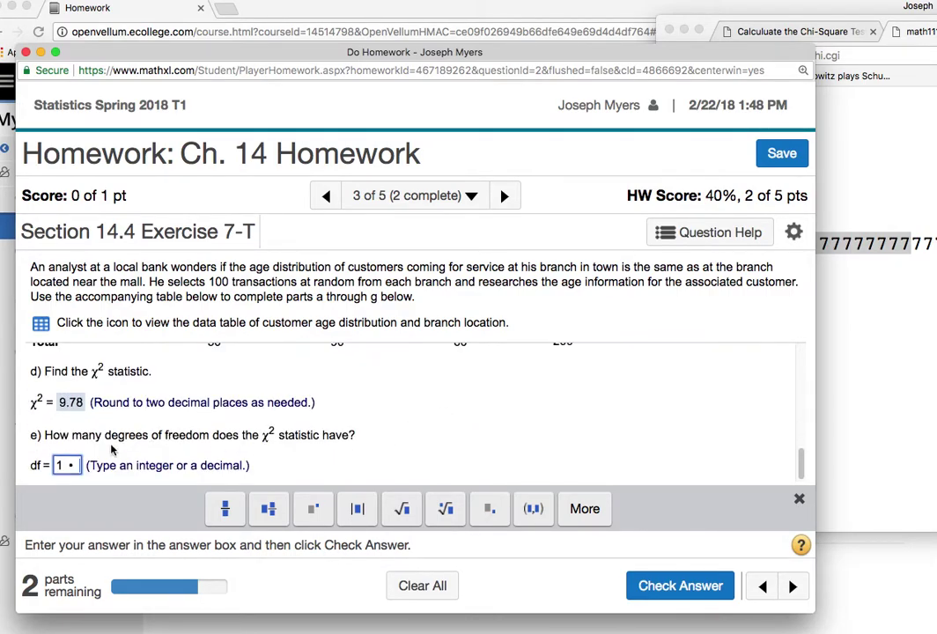
text(2)
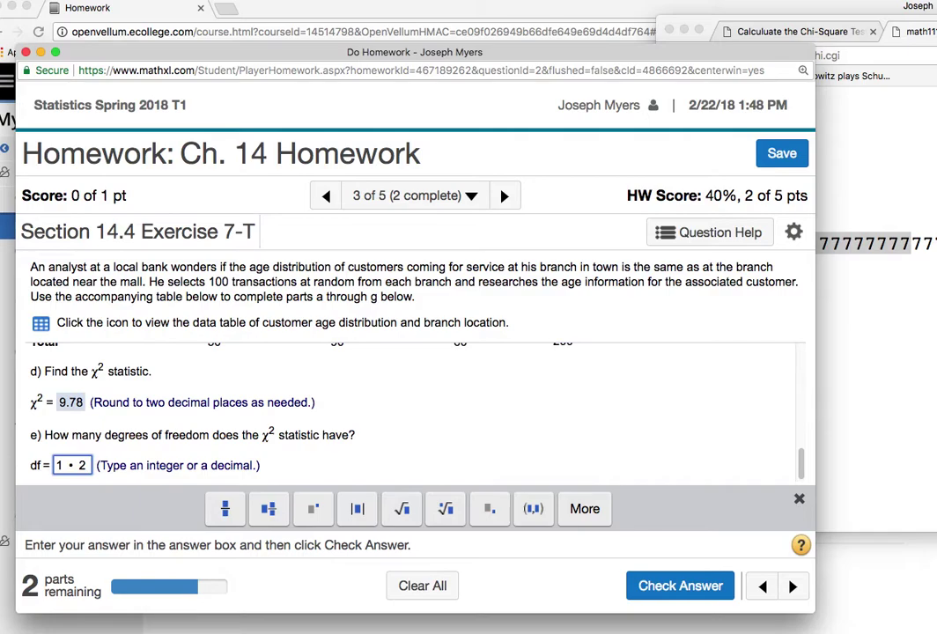
text(=2)
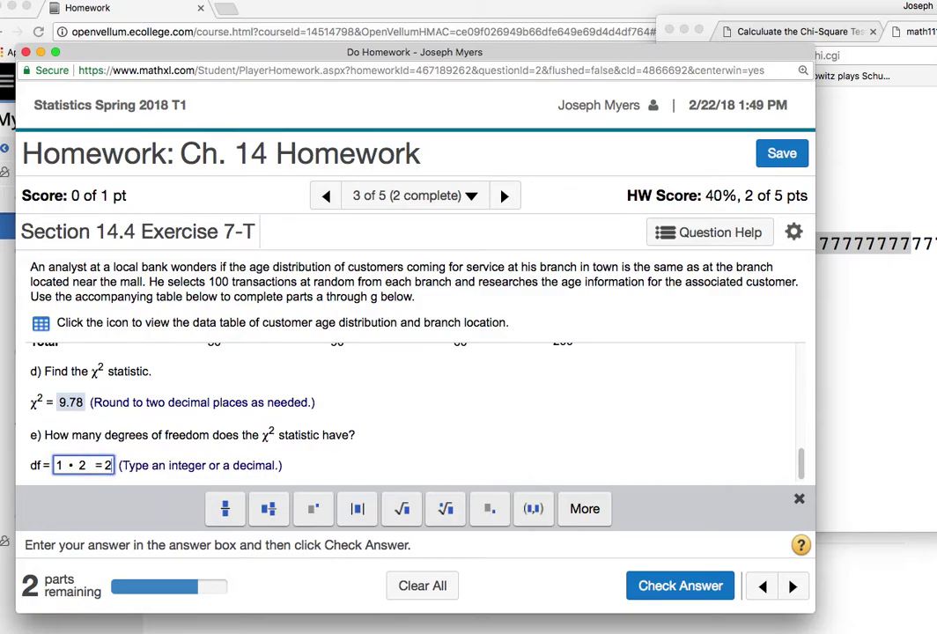
click(56, 465)
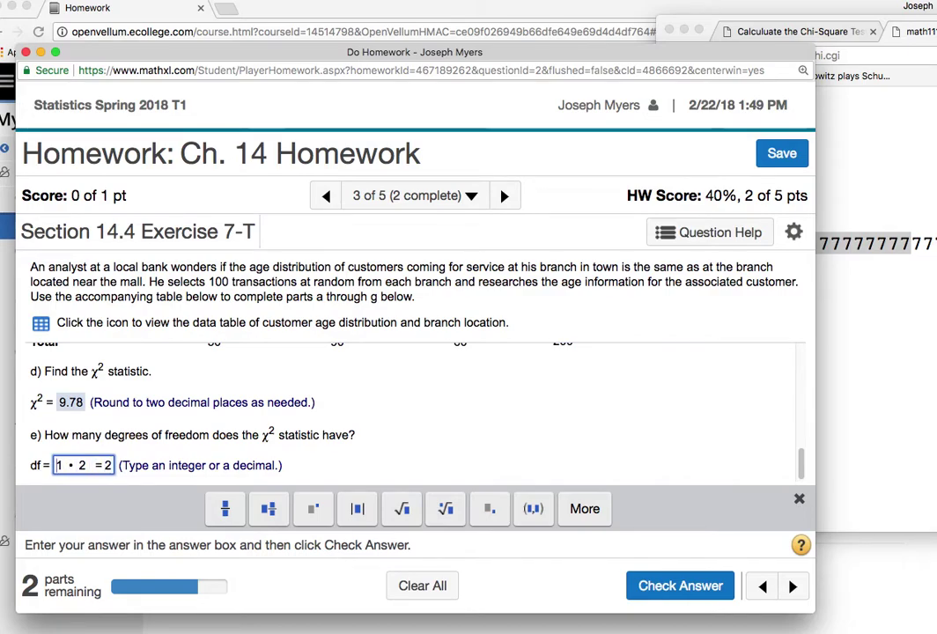
text((r-1)*(c)
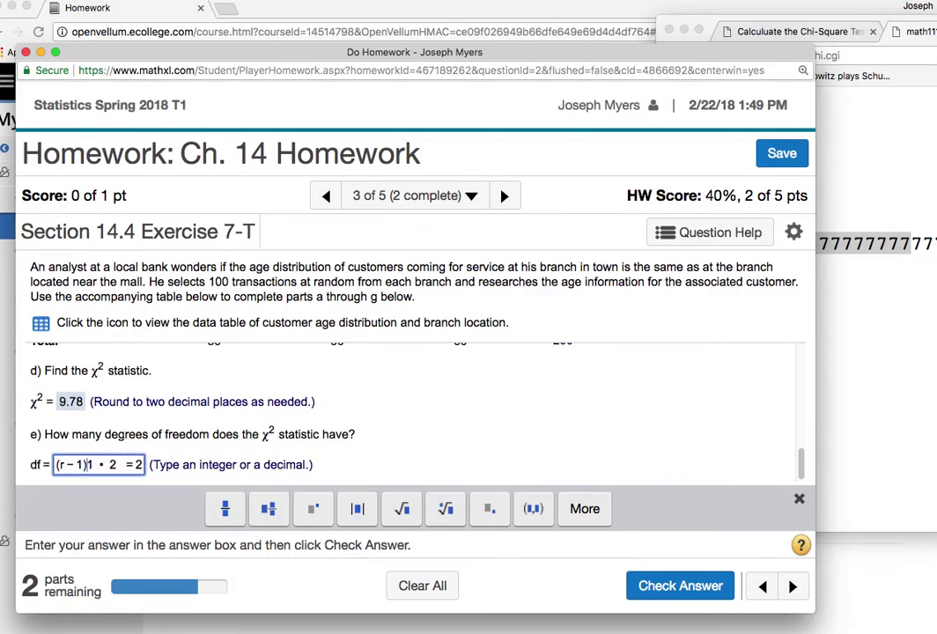
text(-1)=)
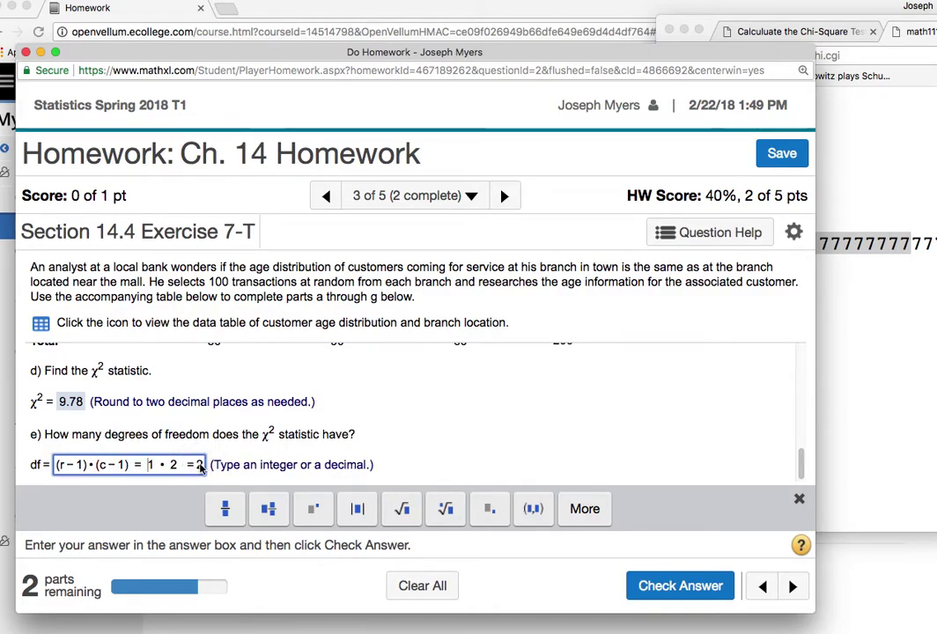
Step: Replace the df answer with just 2 and submit it
drag(199, 469, 56, 464)
text(2)
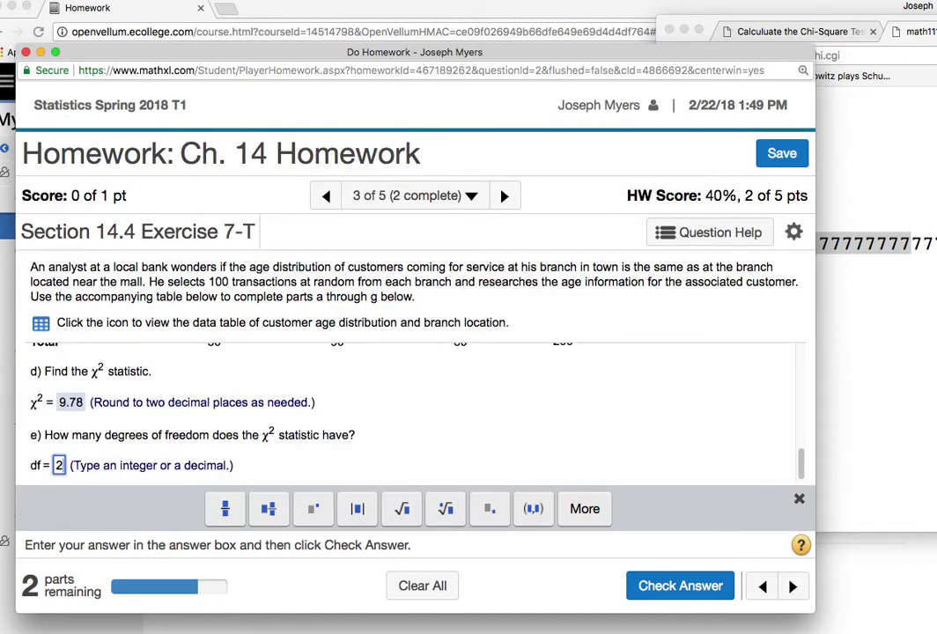
key(Return)
key(Return)
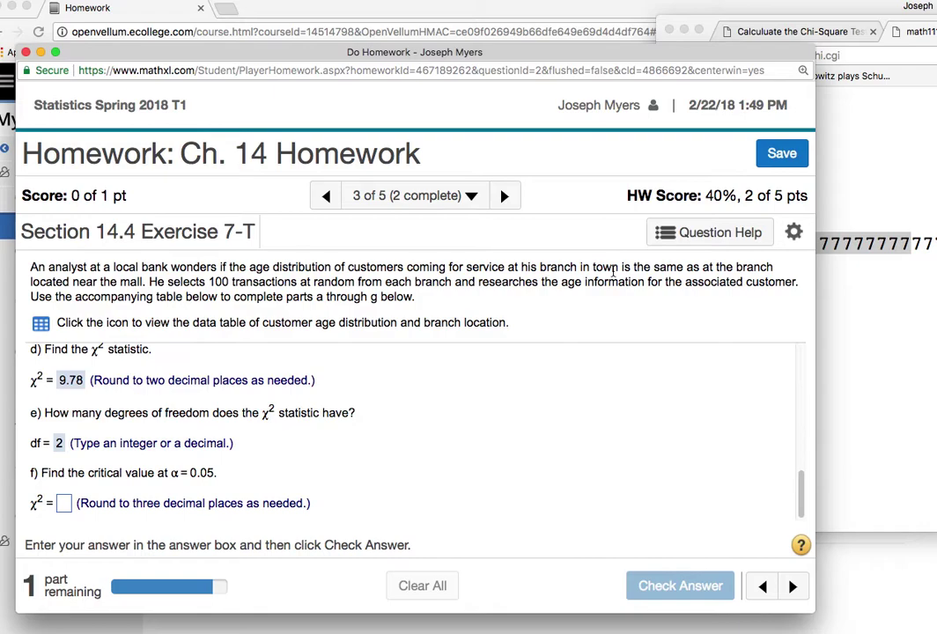
Step: Set DF 2 and right-tail probability .05 in StatCrunch, then select the critical value 5.9914645
key(super+Tab)
drag(858, 355, 839, 74)
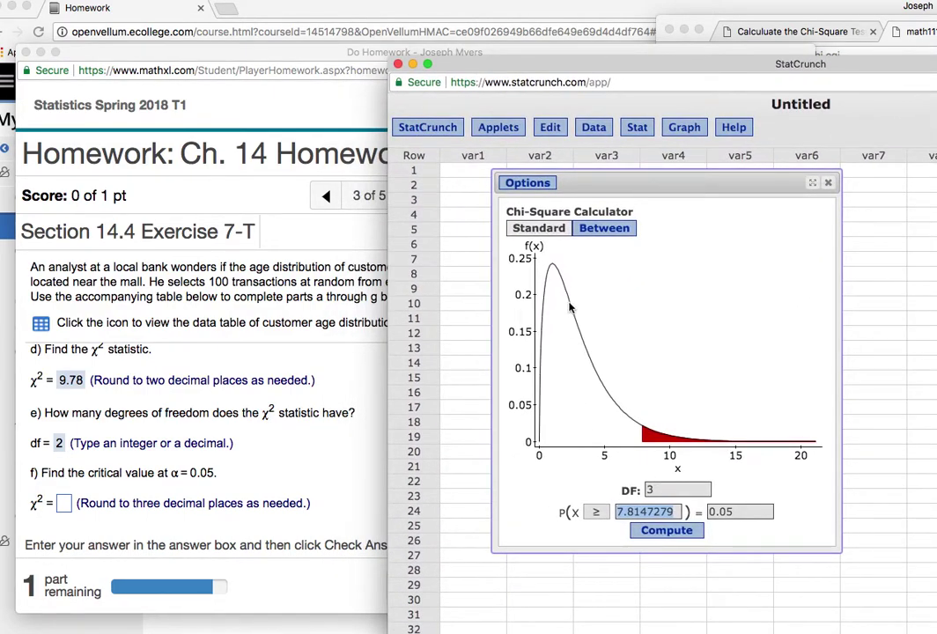
double_click(650, 489)
text(2)
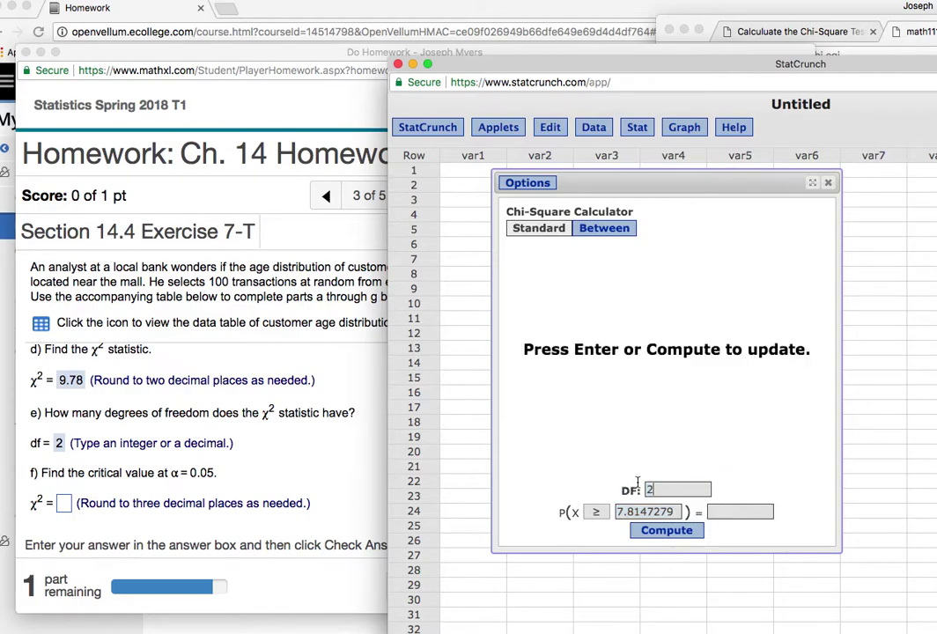
click(741, 513)
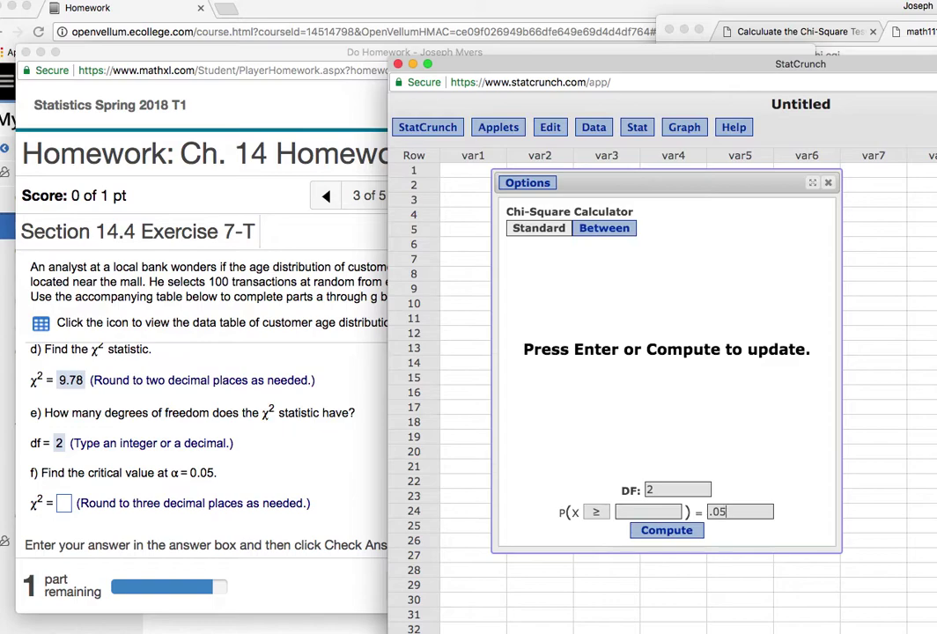
key(Return)
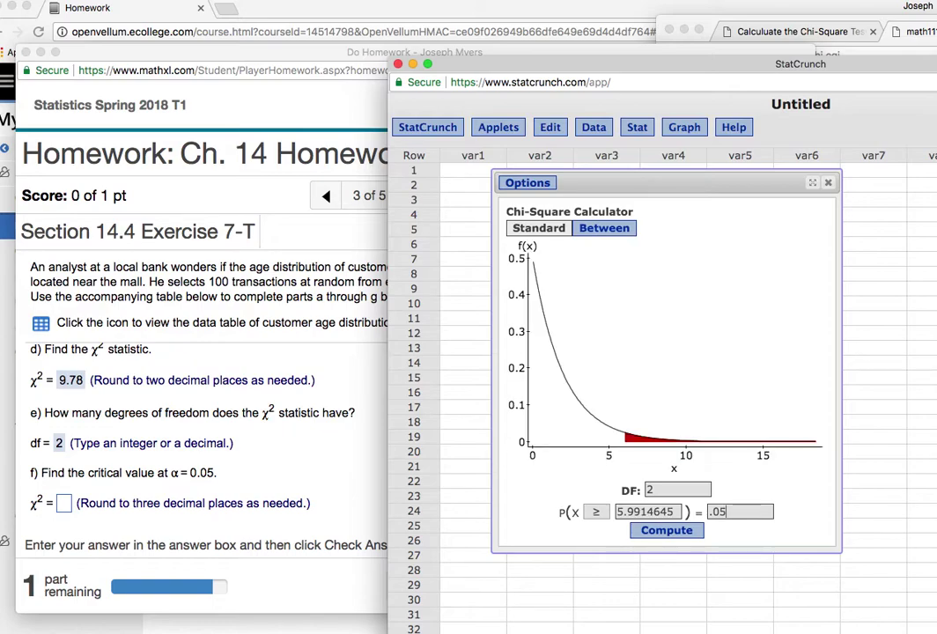
double_click(642, 510)
key(super+c)
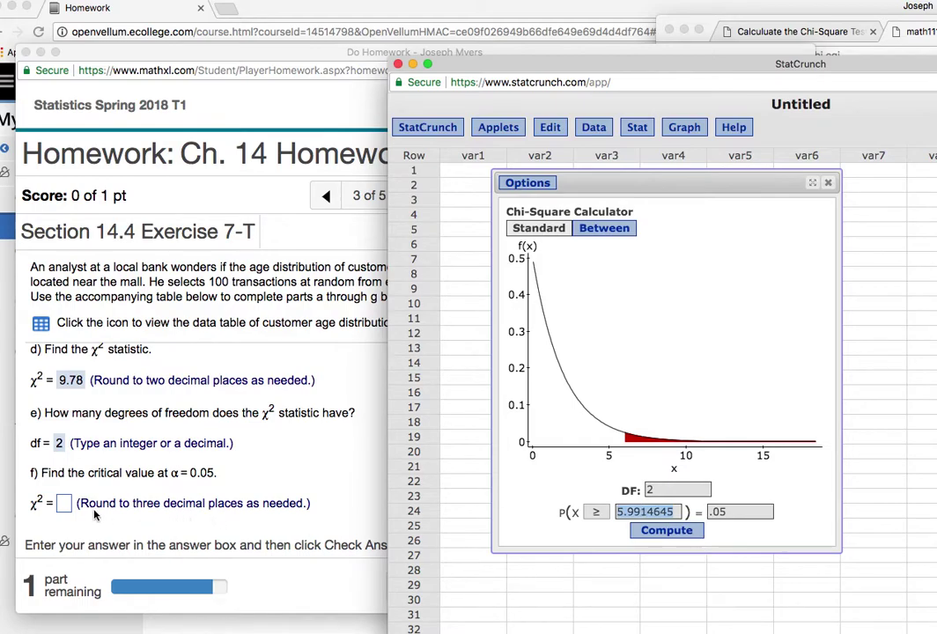
Step: Enter the critical chi-square value as 5.991 in part f
click(67, 502)
key(super+v)
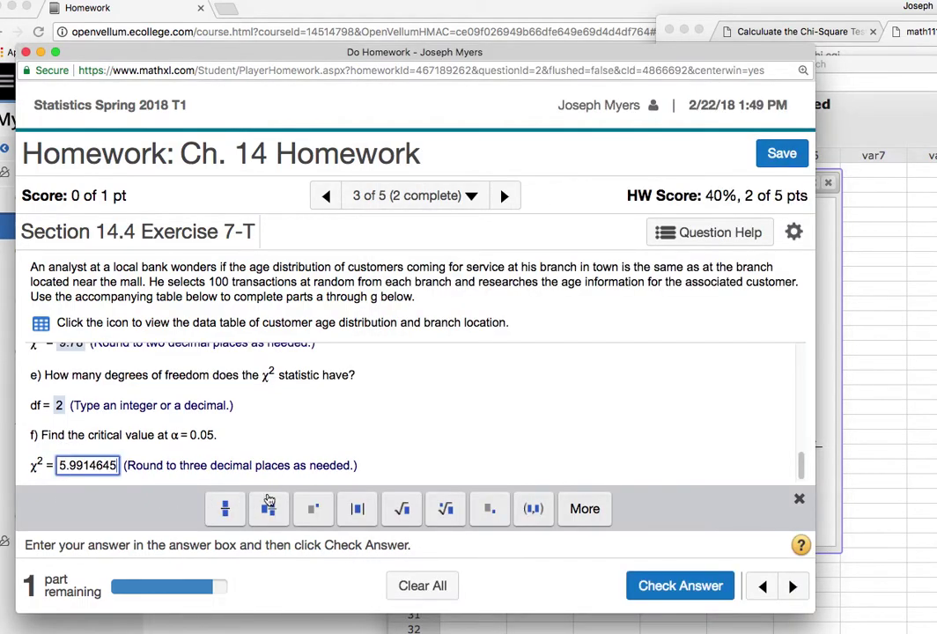
key(BackSpace)
key(BackSpace)
key(BackSpace)
key(BackSpace)
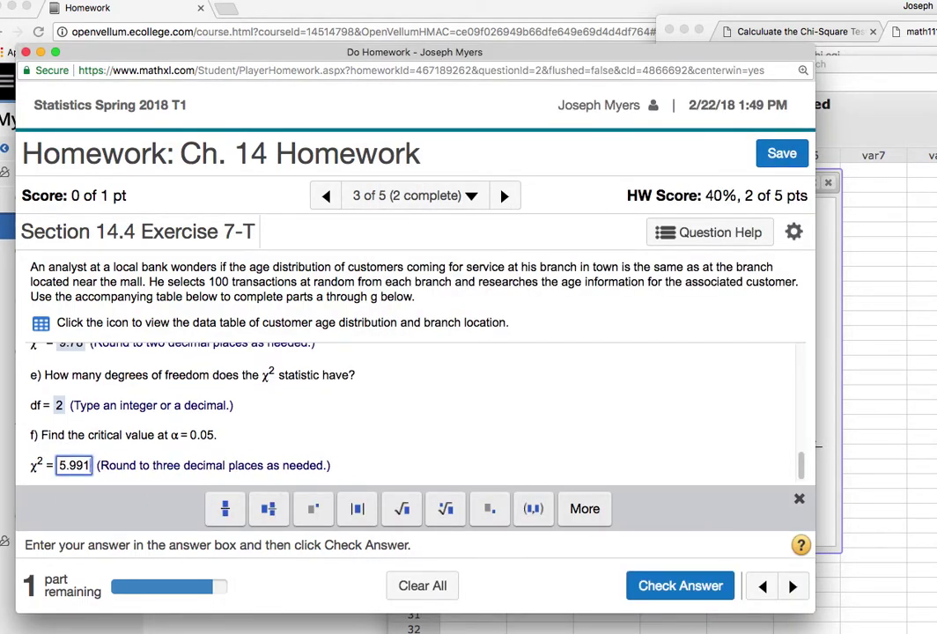
key(Return)
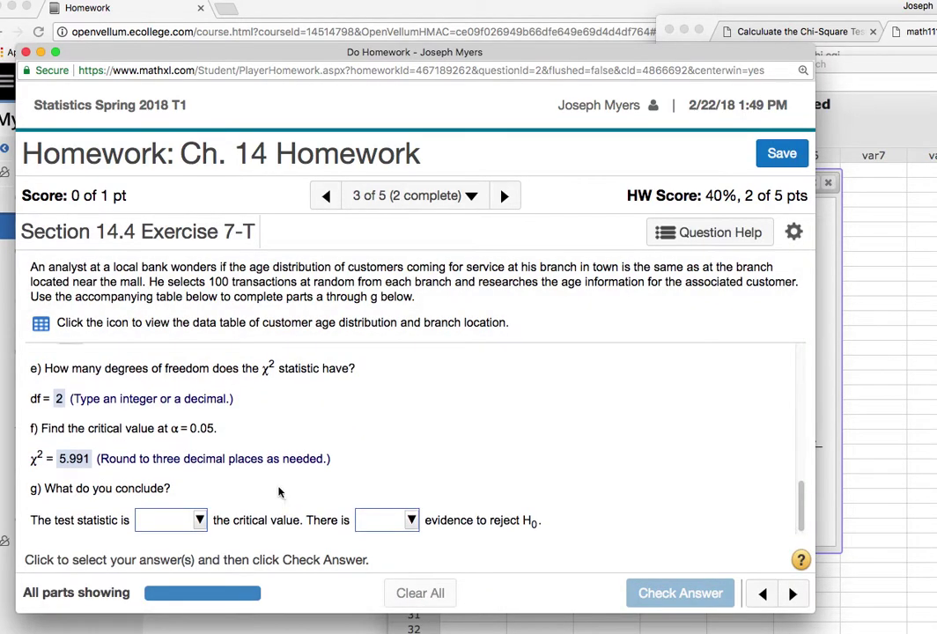
Step: Answer part g: statistic greater than critical value, sufficient evidence to reject H0, and check the answer
scroll(278, 494, up, 6)
scroll(278, 494, down, 4)
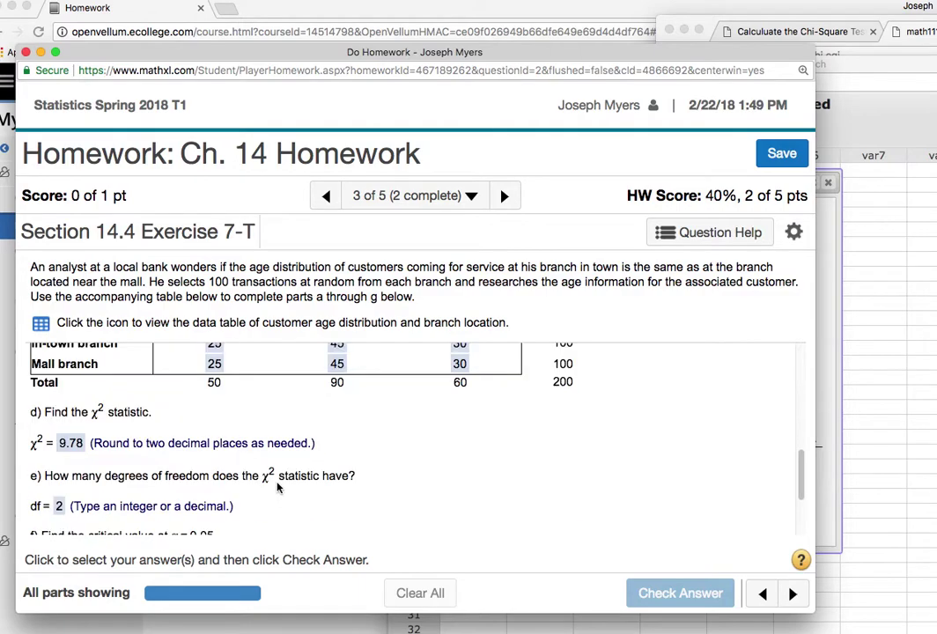
scroll(84, 357, down, 3)
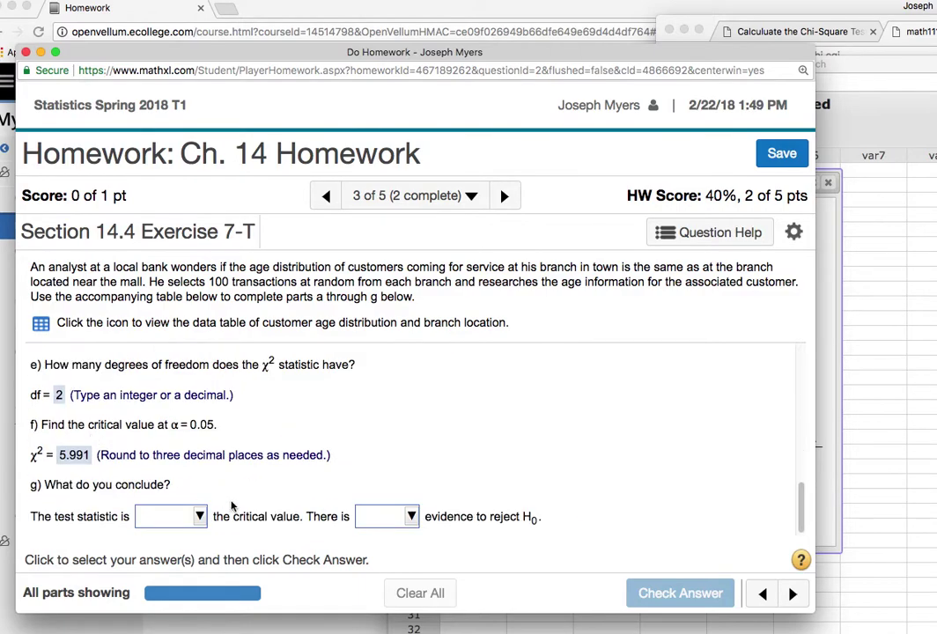
click(169, 517)
click(202, 564)
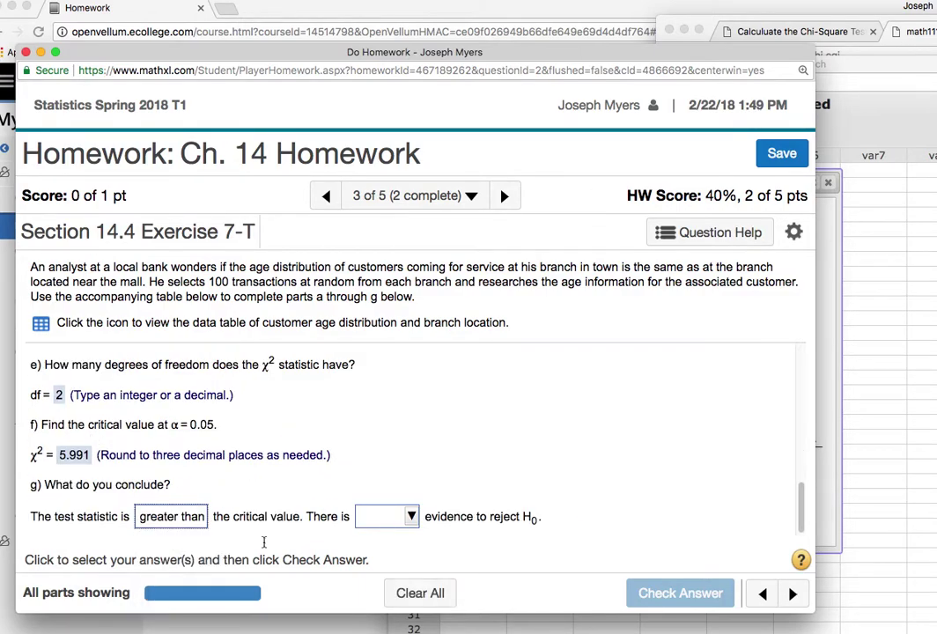
click(392, 523)
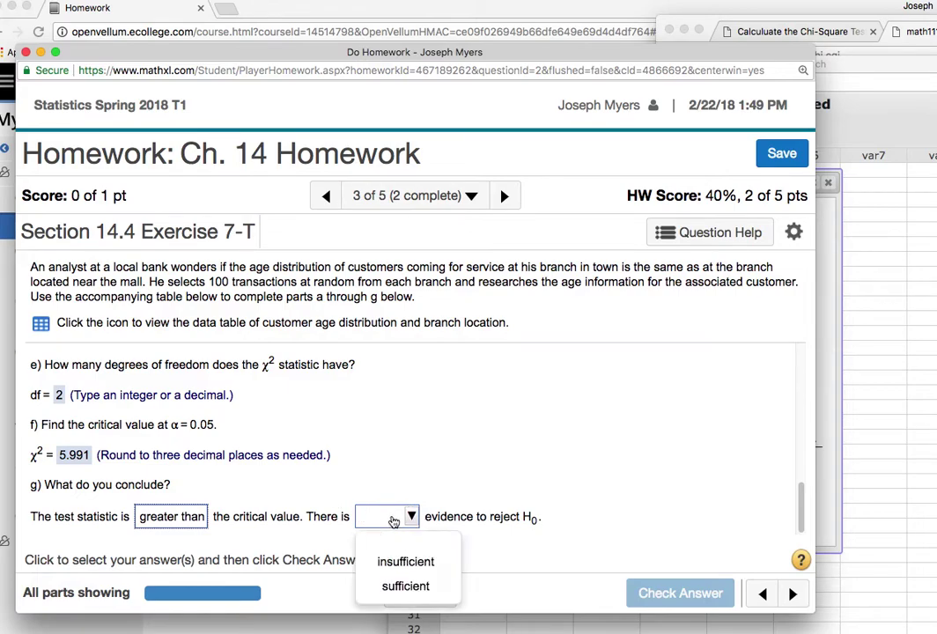
click(414, 586)
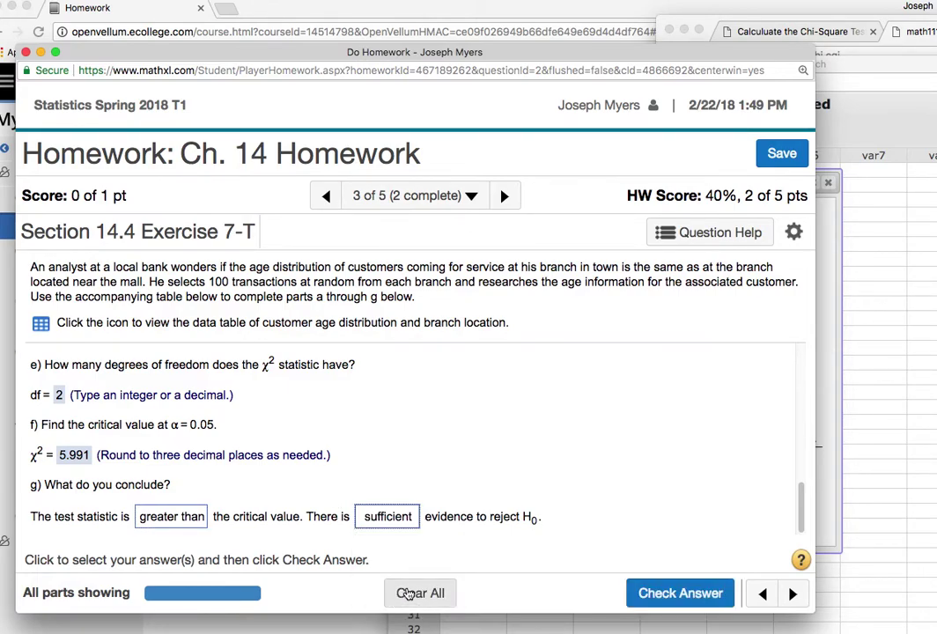
click(598, 533)
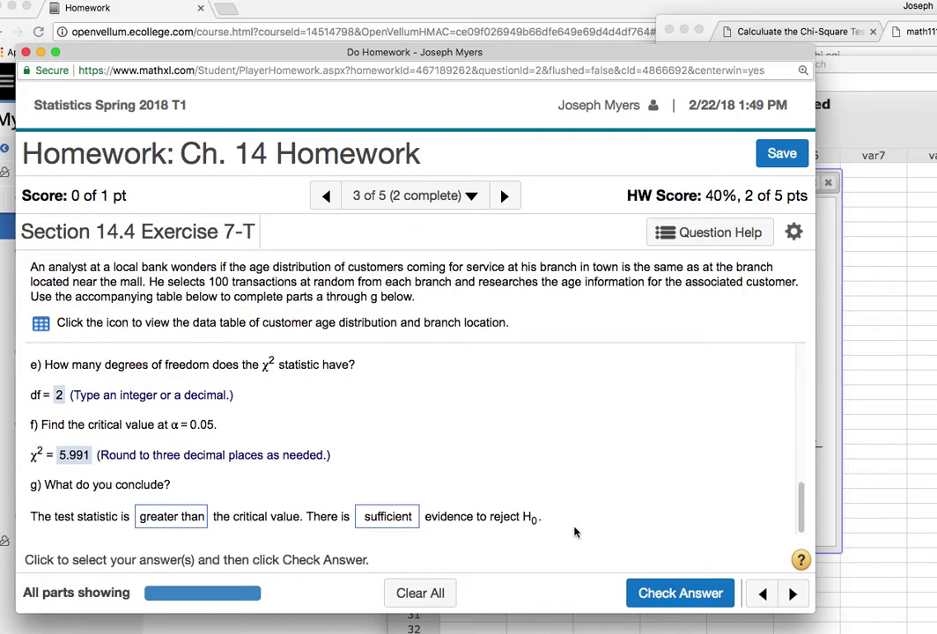
scroll(564, 537, up, 4)
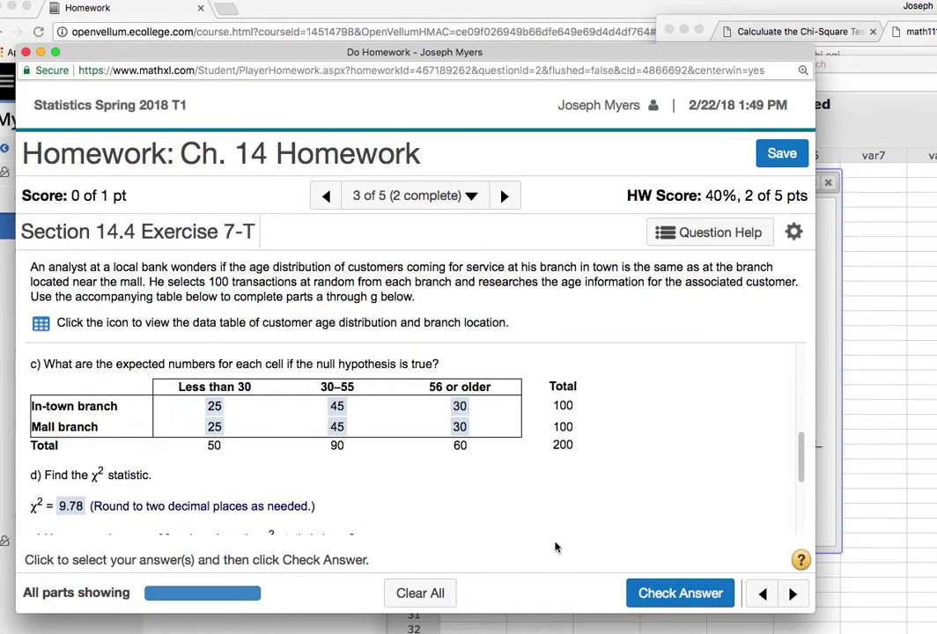
scroll(748, 501, up, 1)
scroll(744, 520, down, 4)
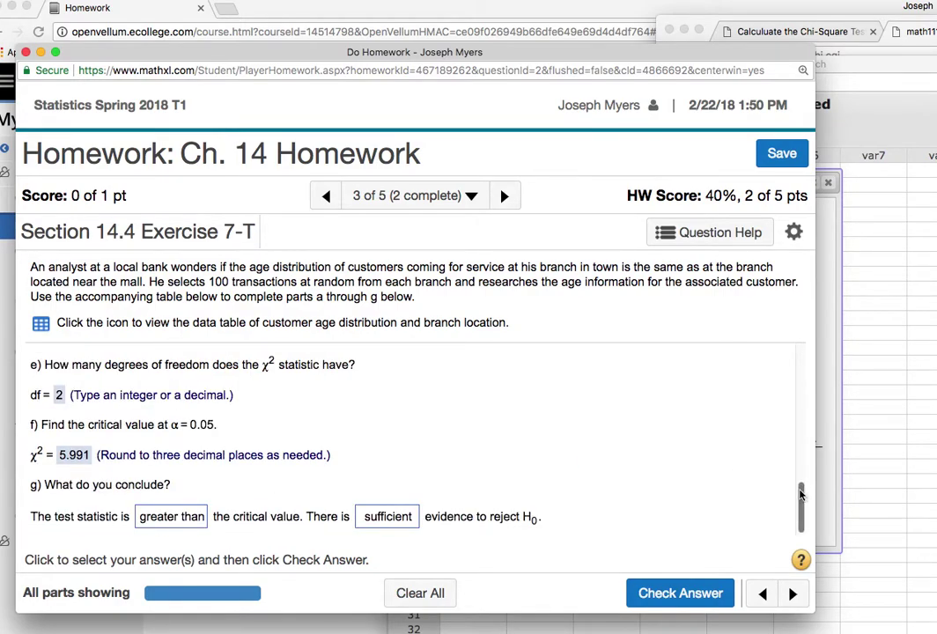
click(663, 597)
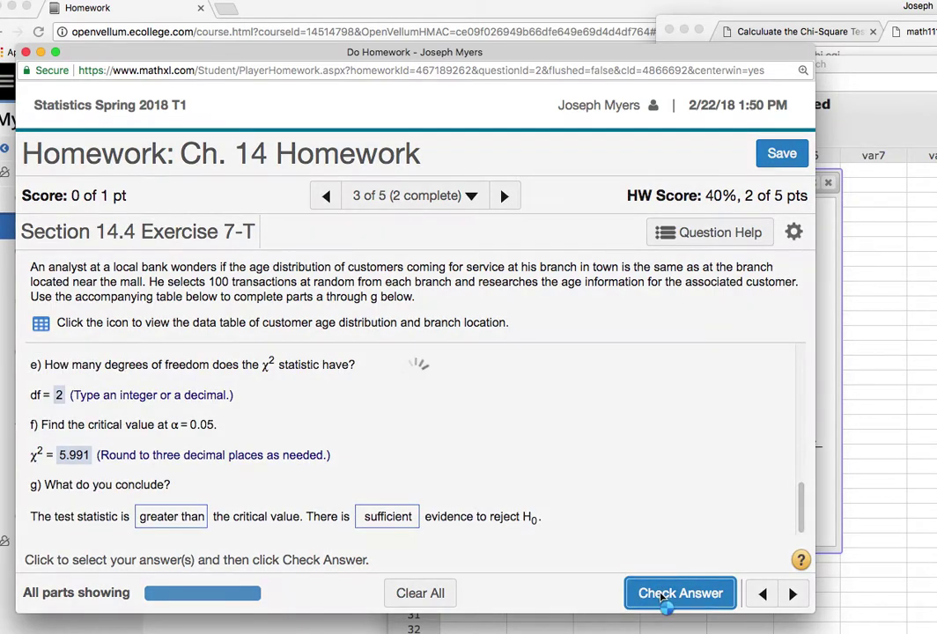